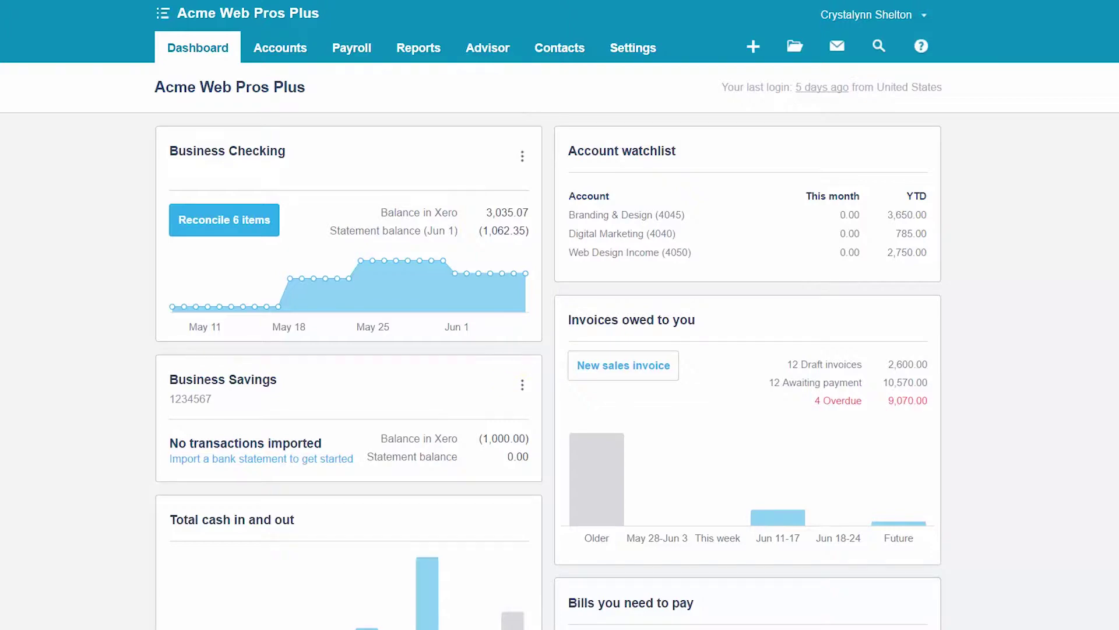
Start a new sales quote and set its customer to Dana's Promotional Products
left_click(295, 50)
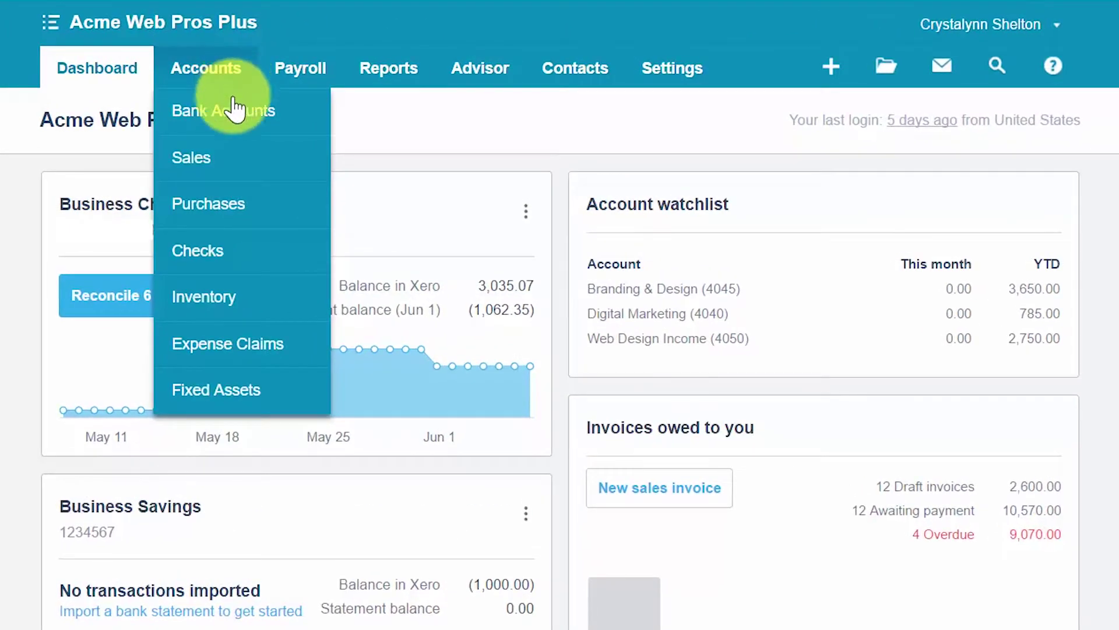
left_click(207, 166)
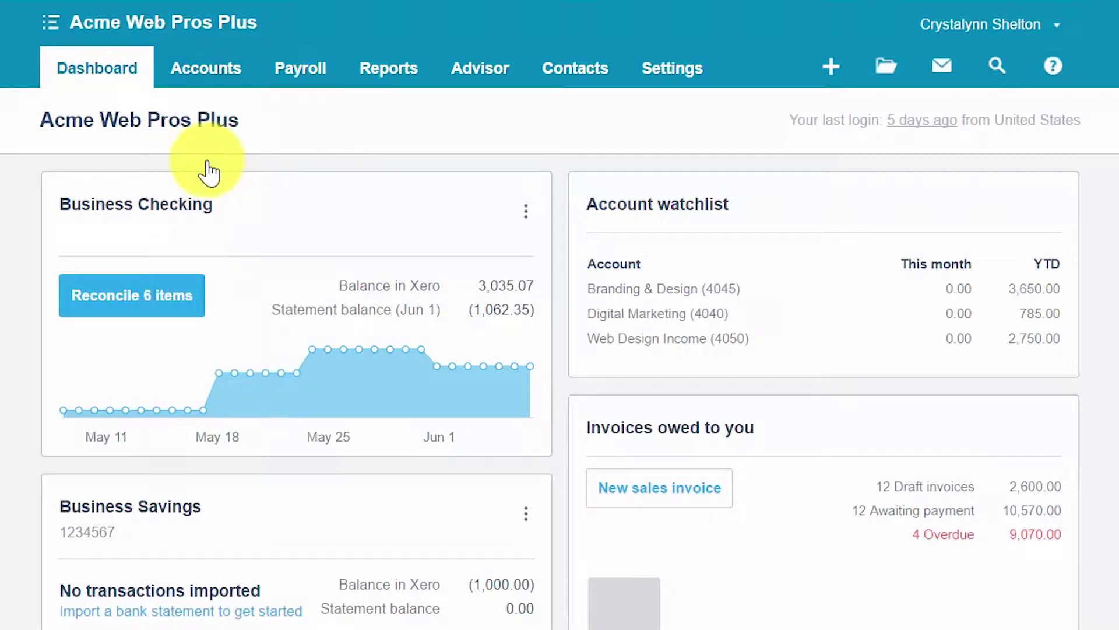
left_click(121, 199)
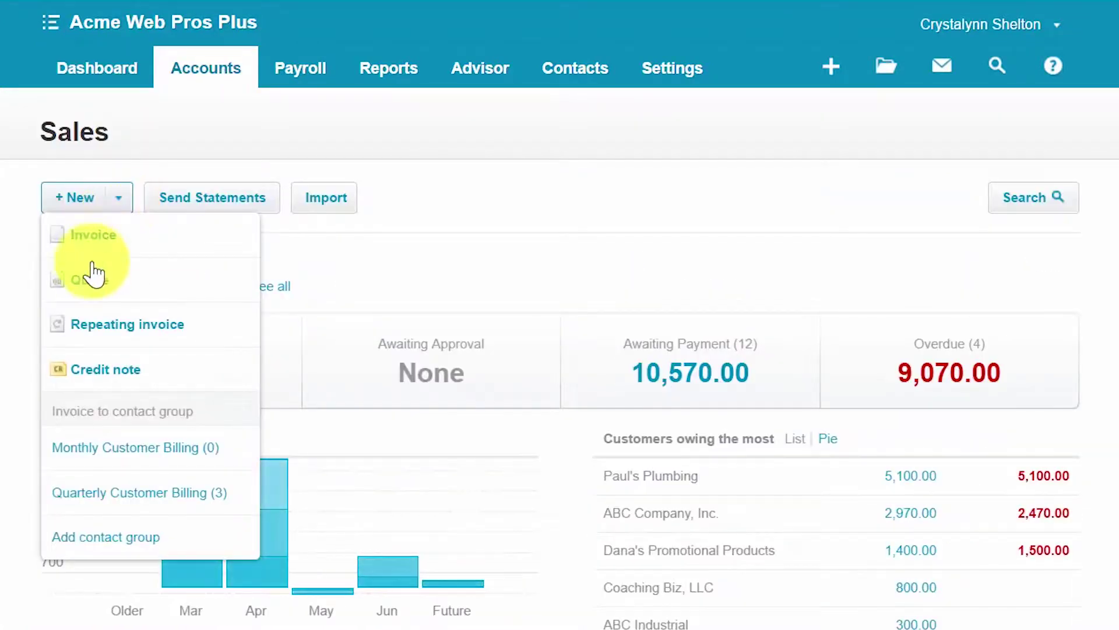
left_click(89, 299)
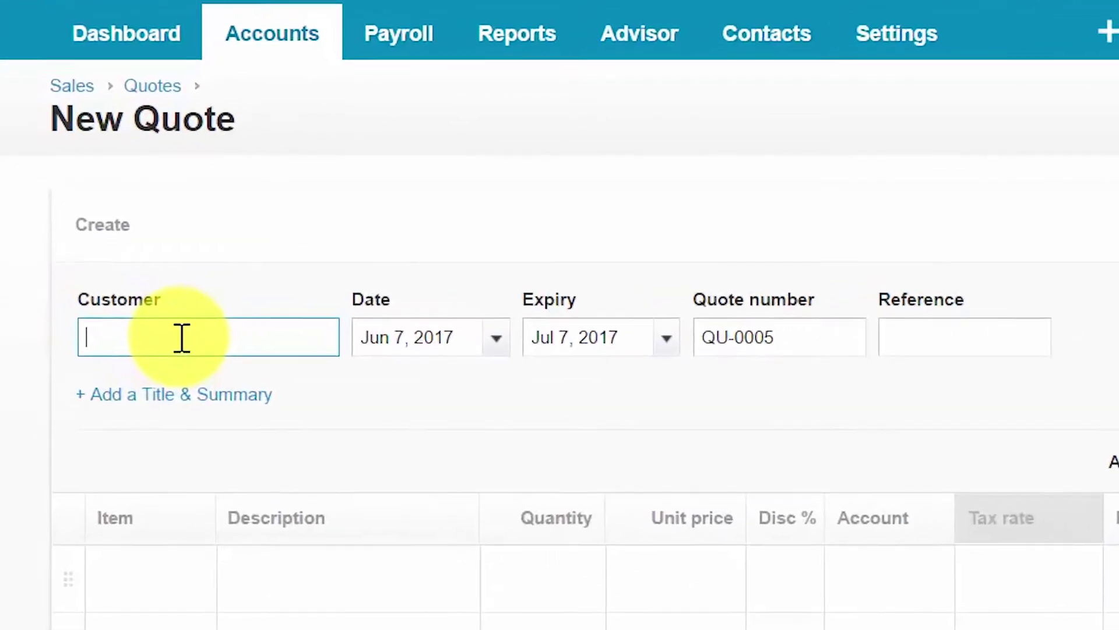
type("dan")
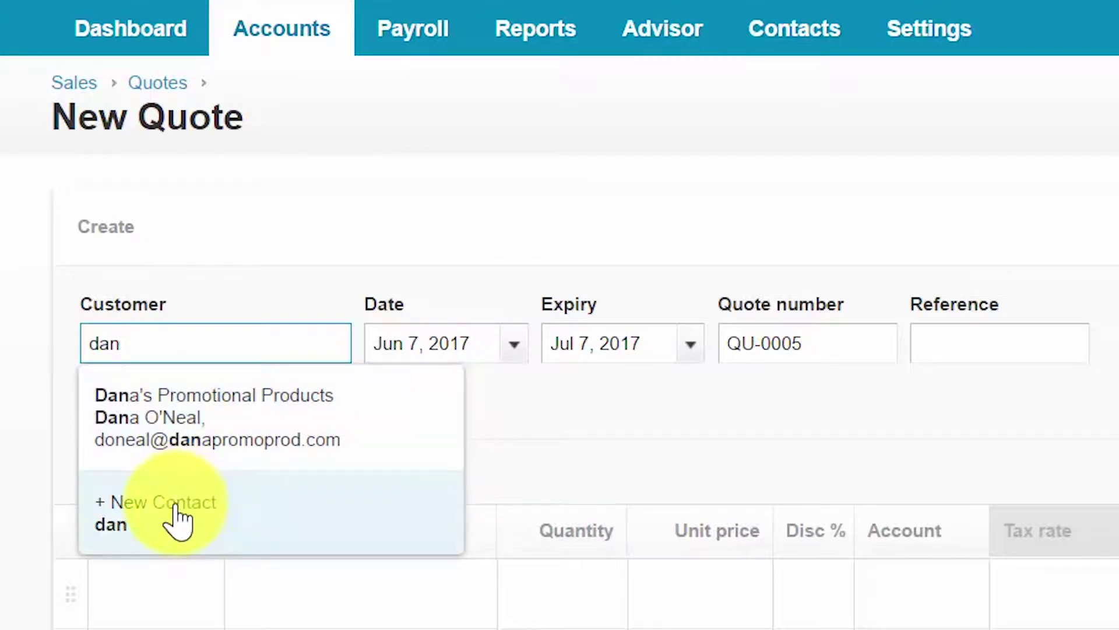
left_click(213, 445)
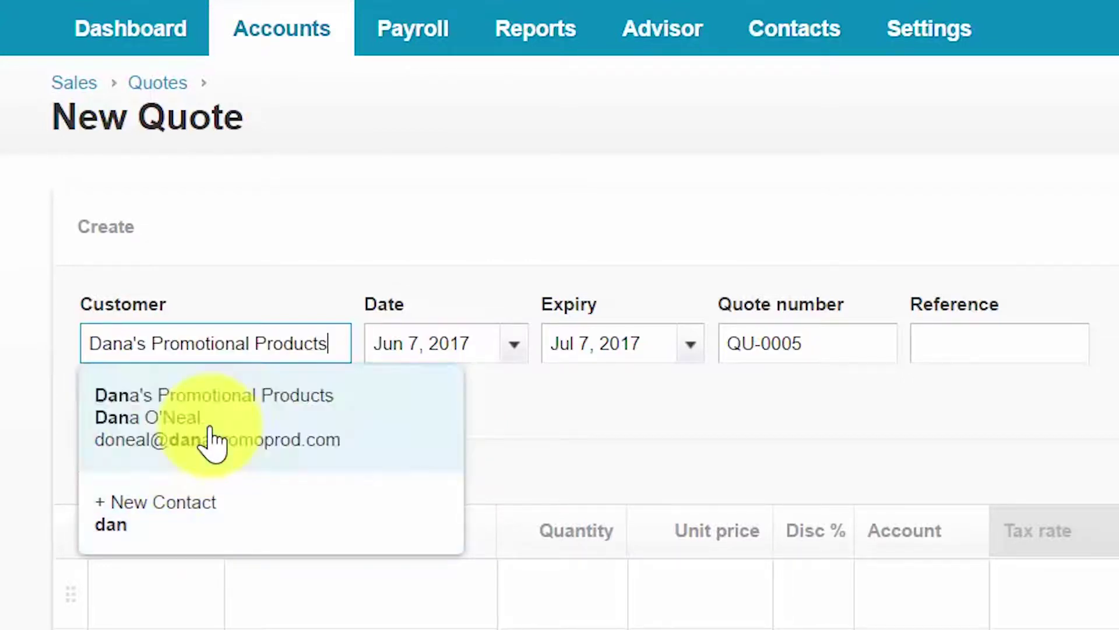
Review the quote's date and expiry calendars, along with its quote number, reference and theme fields
left_click(479, 350)
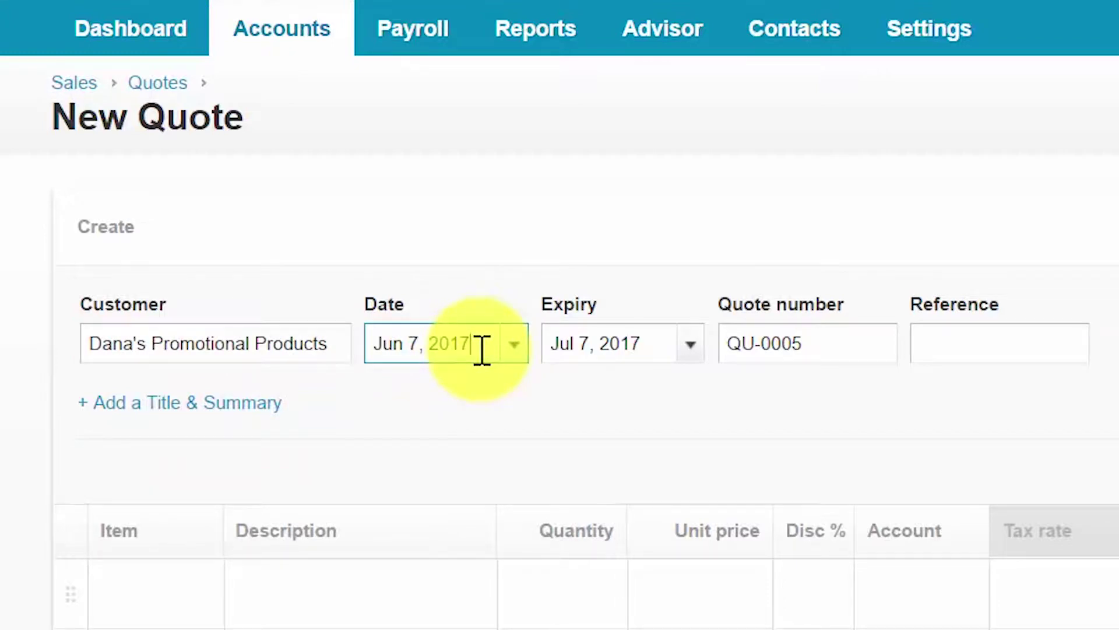
left_click(514, 345)
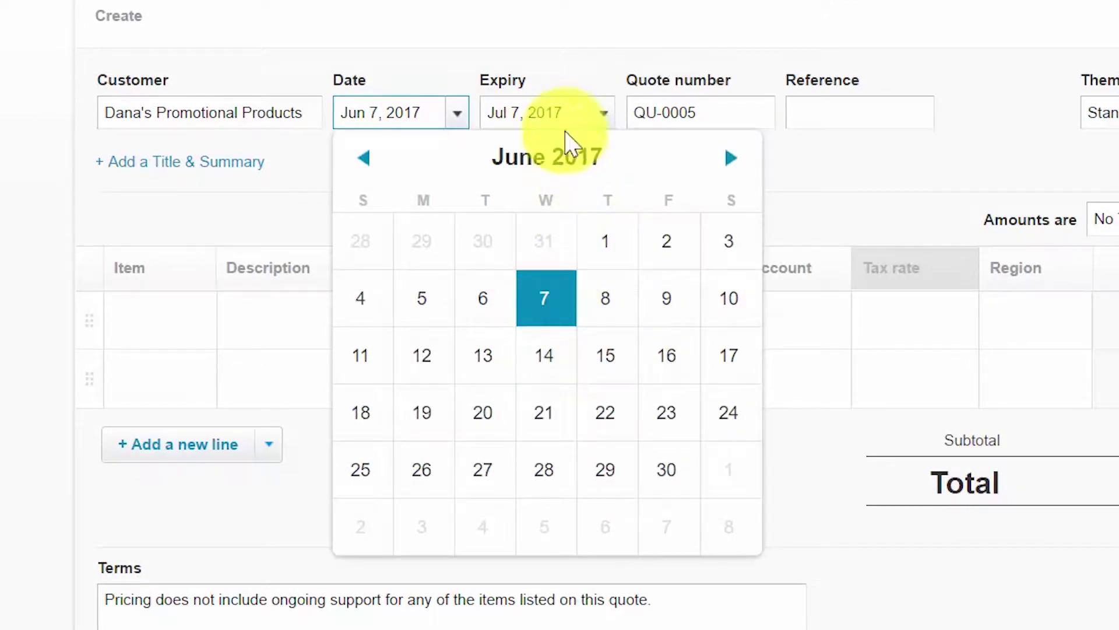
left_click(585, 113)
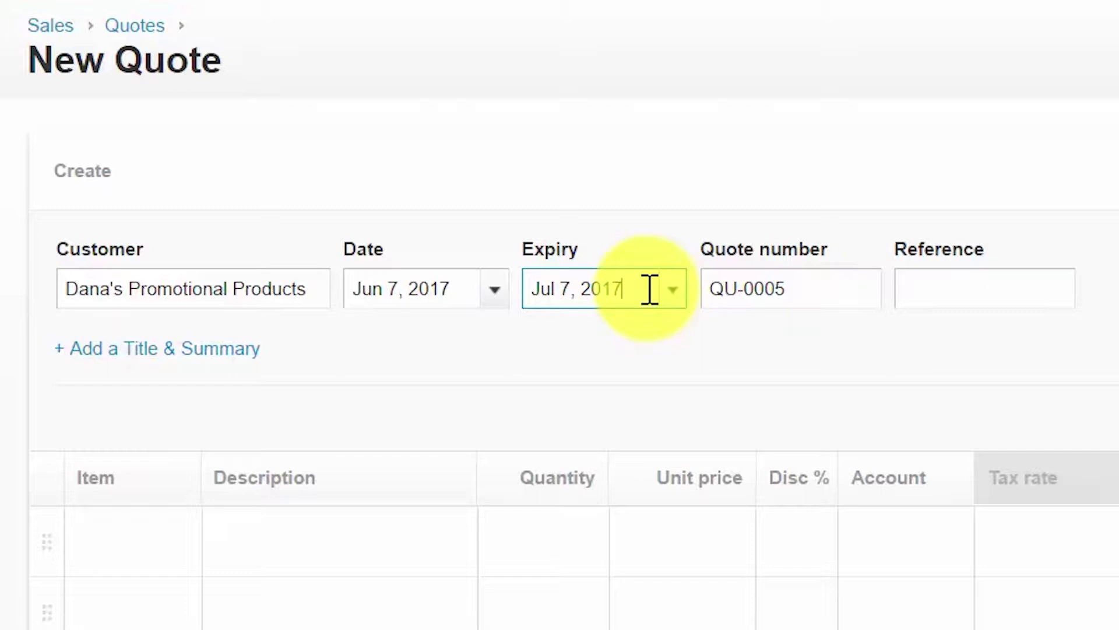
left_click(675, 296)
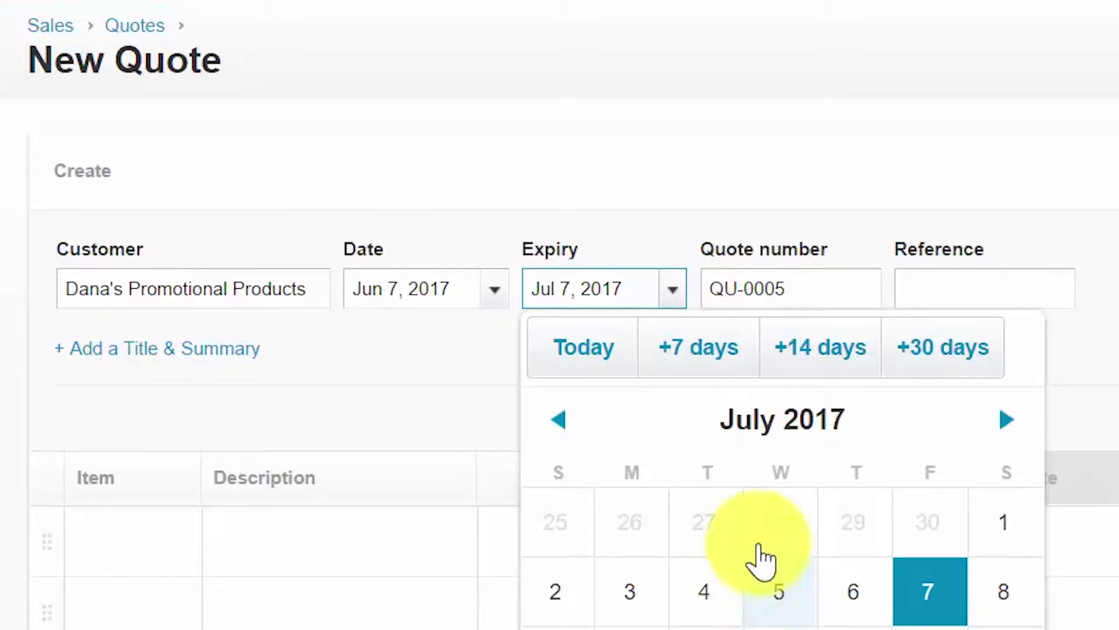
left_click(837, 295)
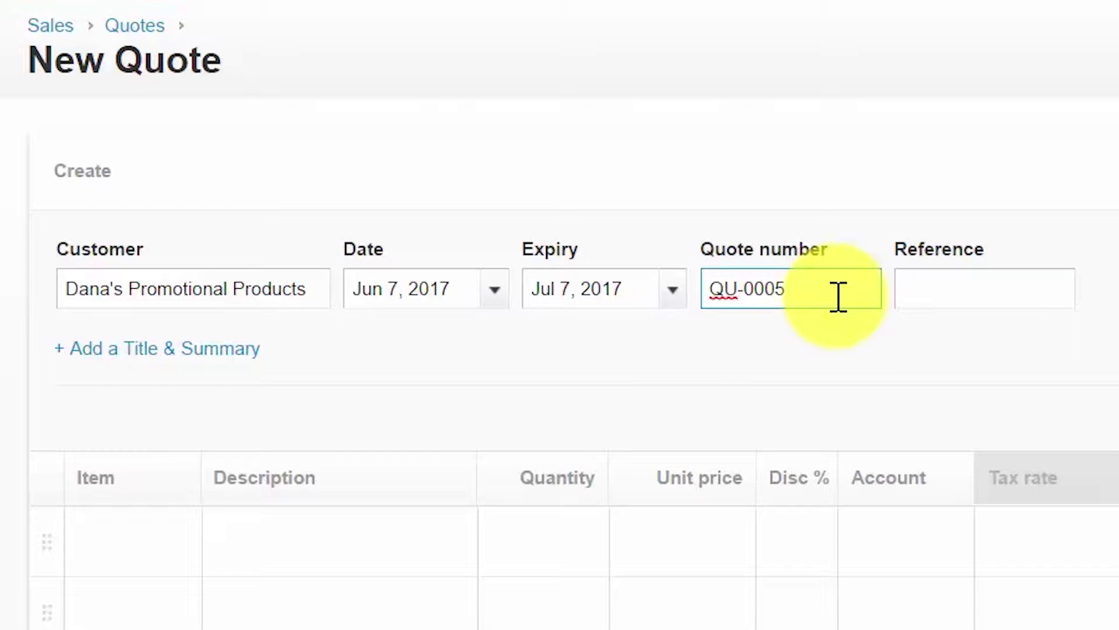
left_click(1018, 289)
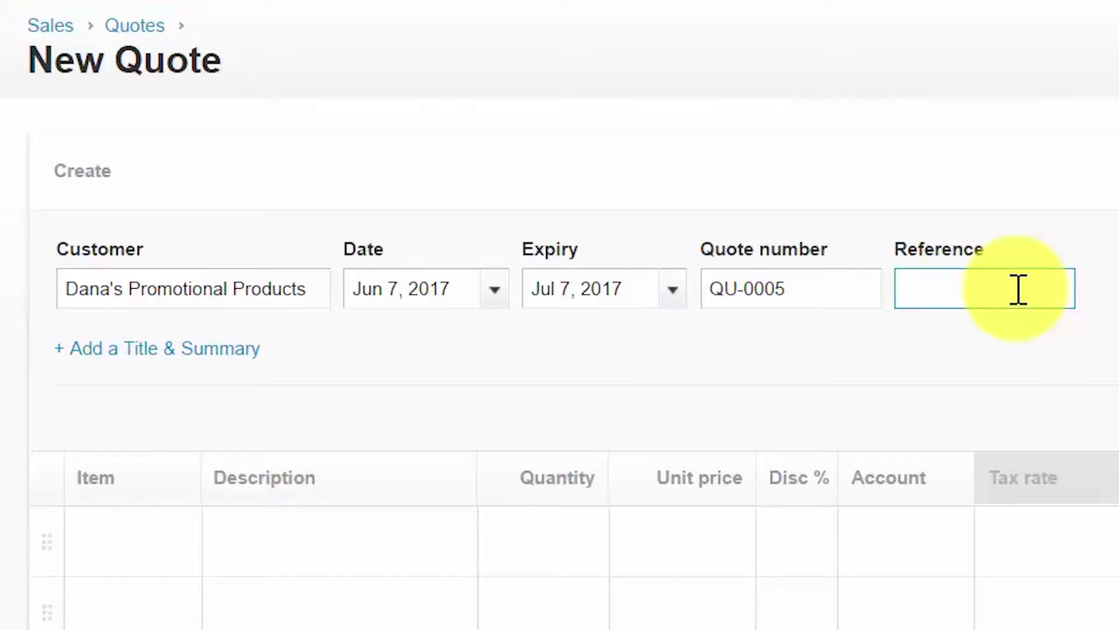
left_click(938, 291)
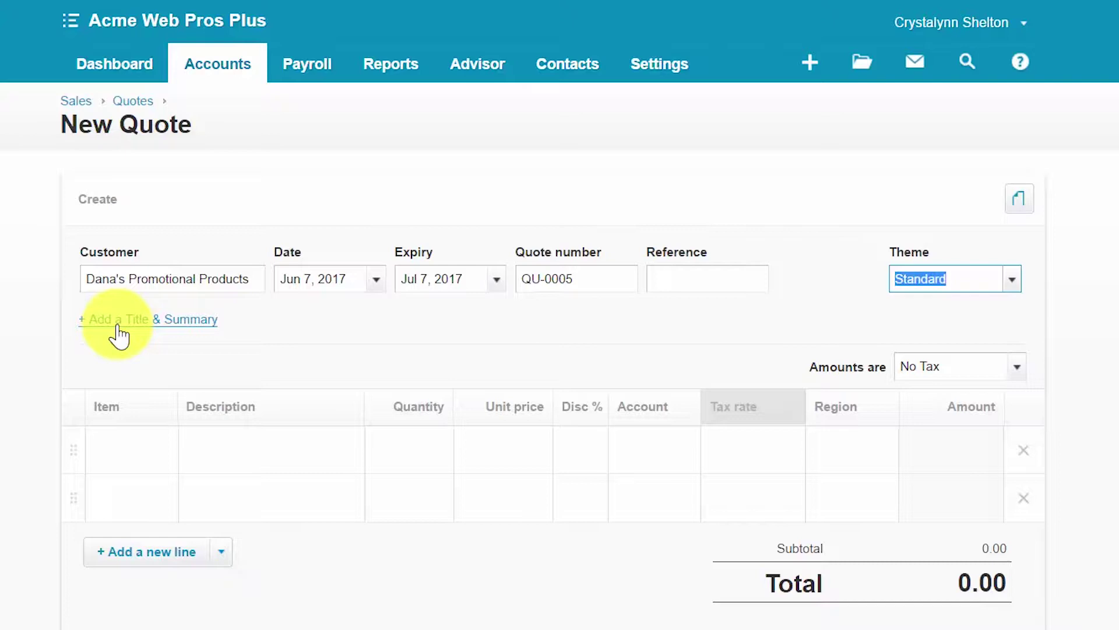
Add the title "Branding & Website Package" and a summary describing the branding and website revamp, 50% deposit on approval, and balance due upon final delivery
left_click(119, 336)
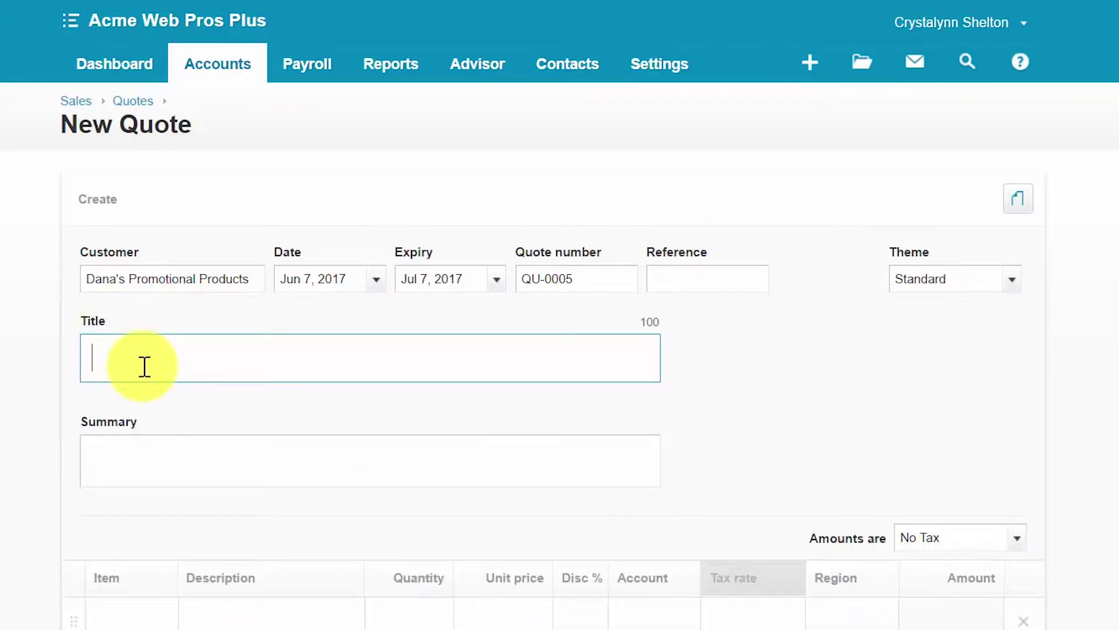
left_click(149, 455)
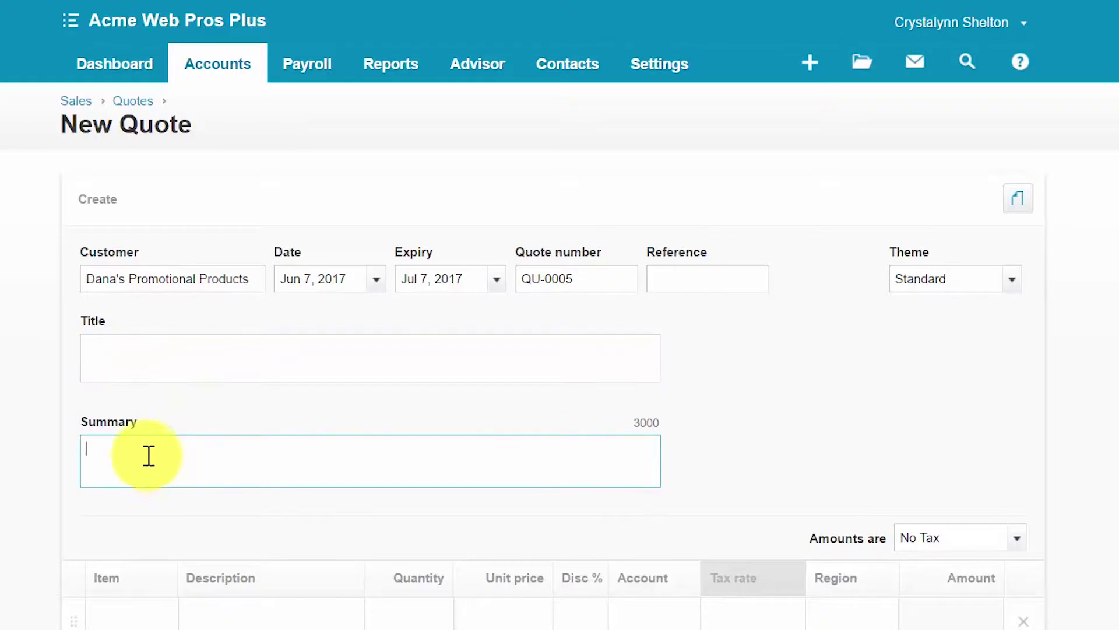
left_click(127, 358)
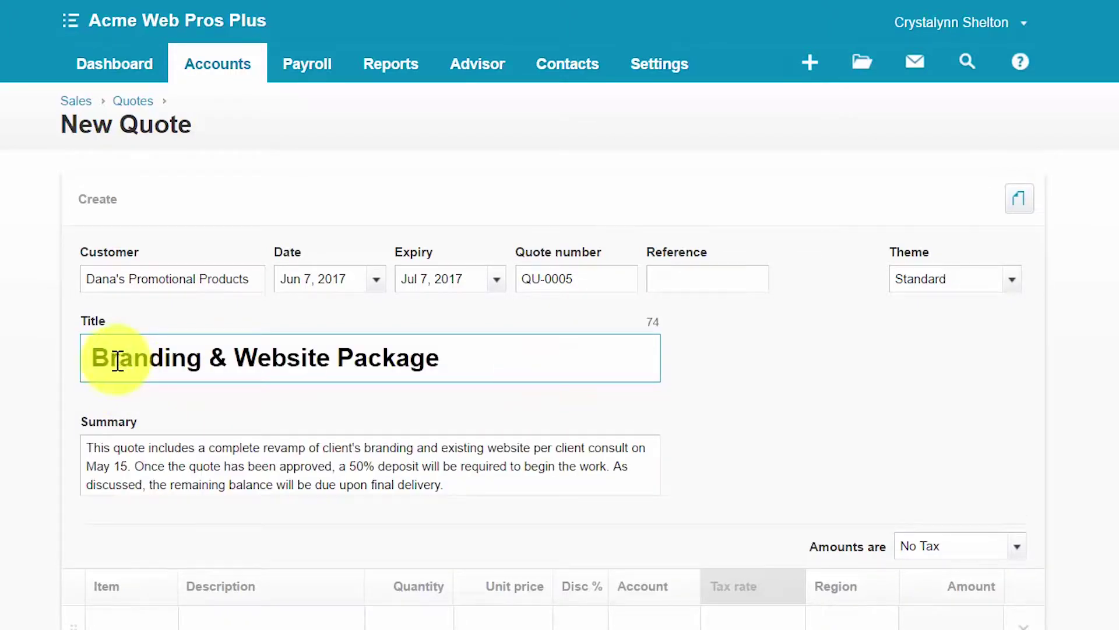
left_click_drag(459, 365, 130, 374)
left_click(480, 489)
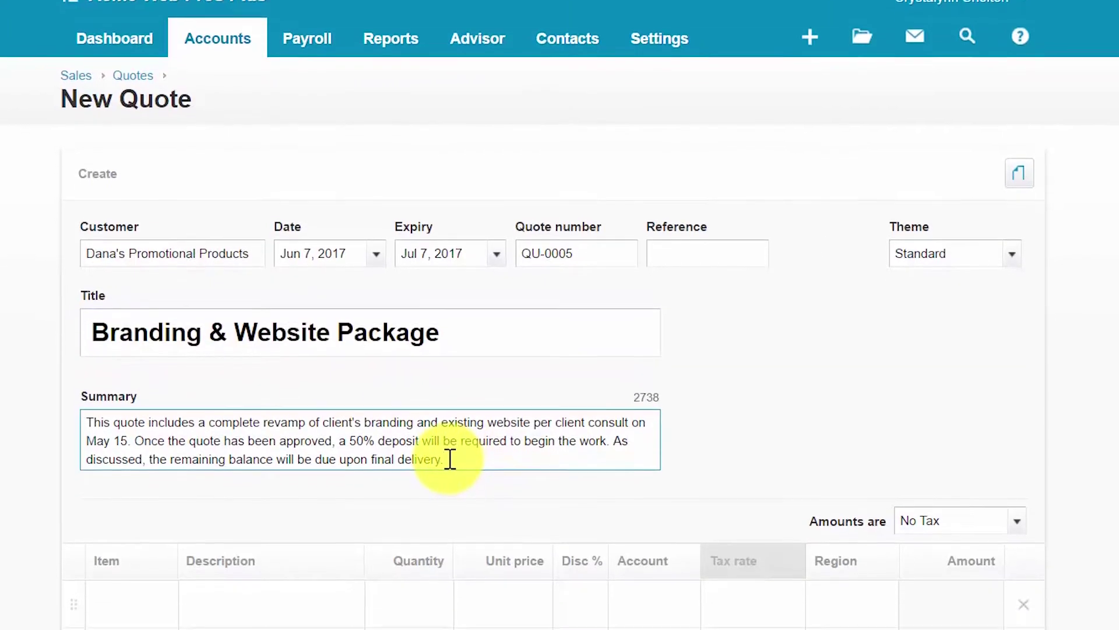
Fill the quote's first line with the item "Brand: Branding & Design", keeping its default description
left_click(157, 470)
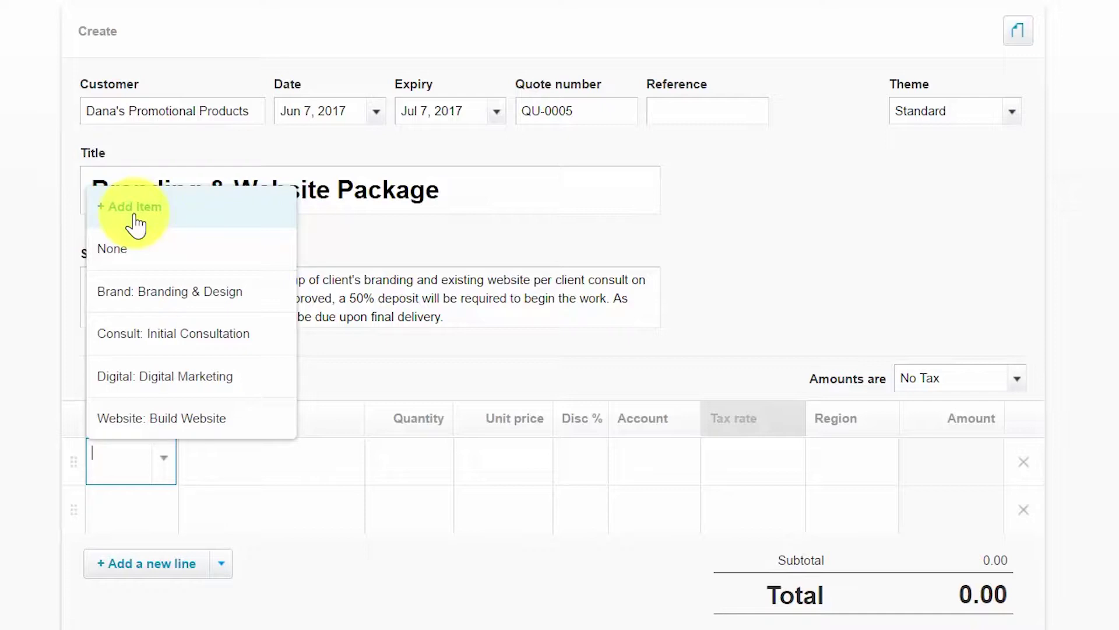
left_click(169, 291)
left_click(340, 460)
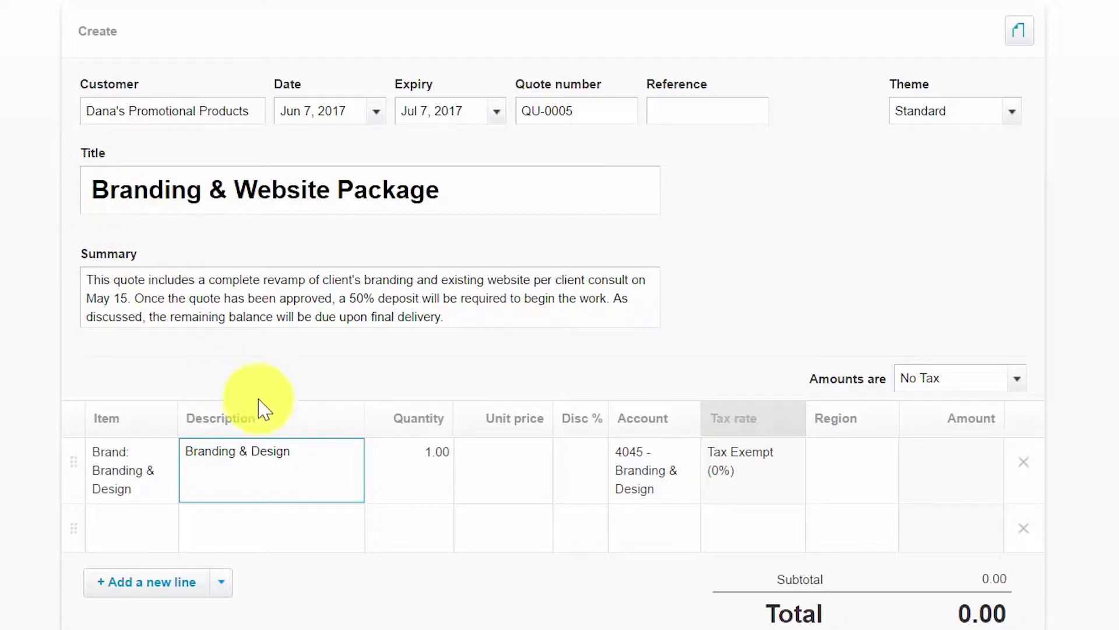
left_click_drag(293, 453, 169, 456)
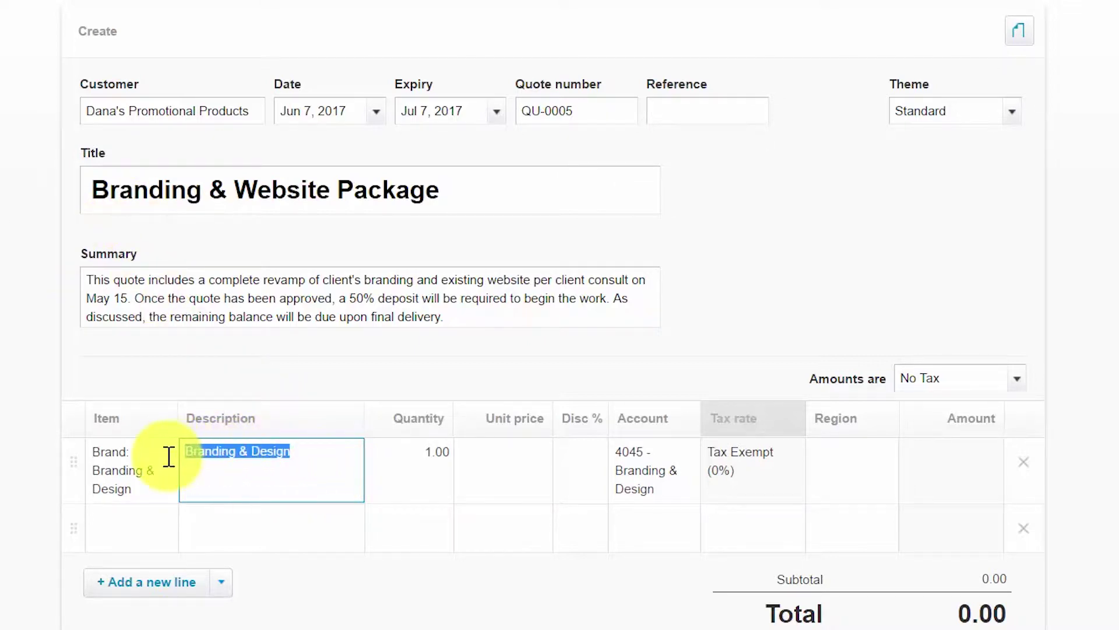
left_click(320, 452)
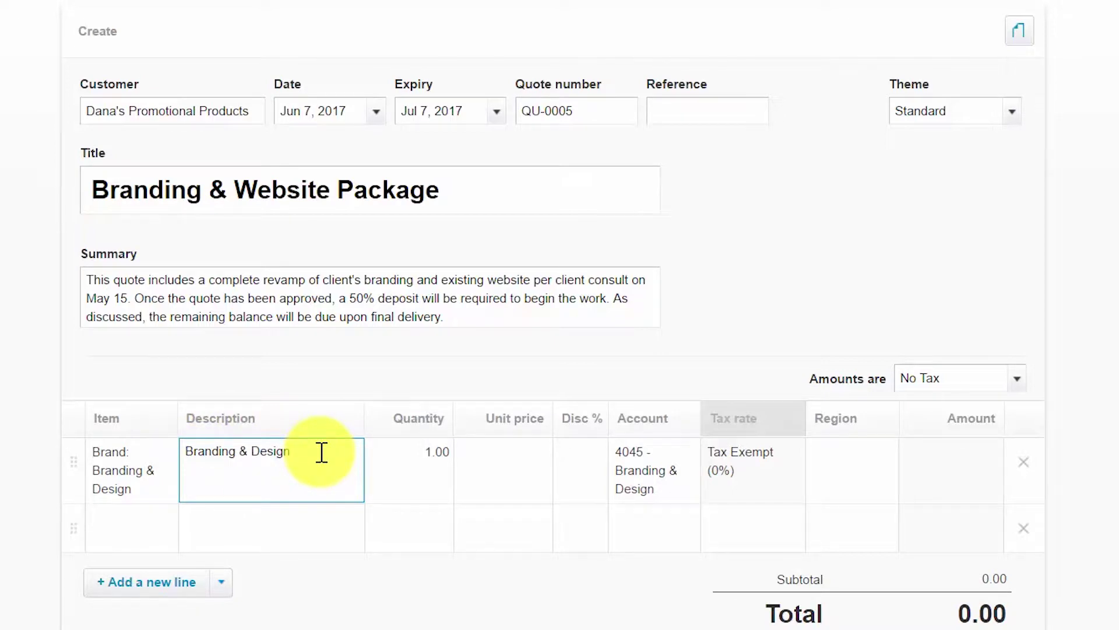
Set the Branding & Design line's quantity to 1 and its unit price to 1,000, leaving the discount blank
left_click(440, 458)
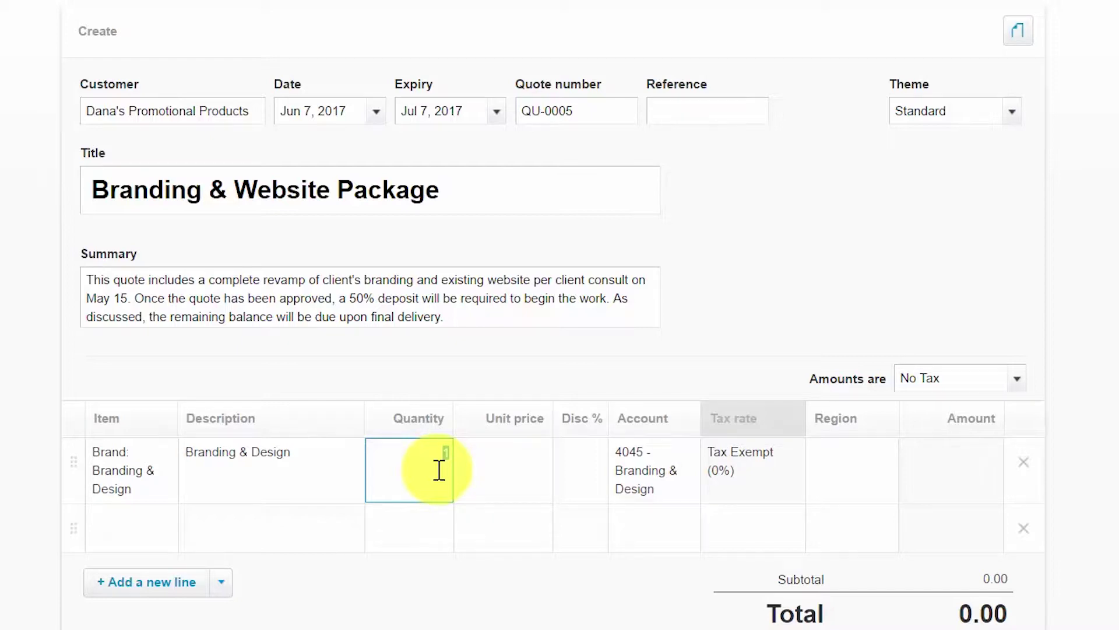
type("1")
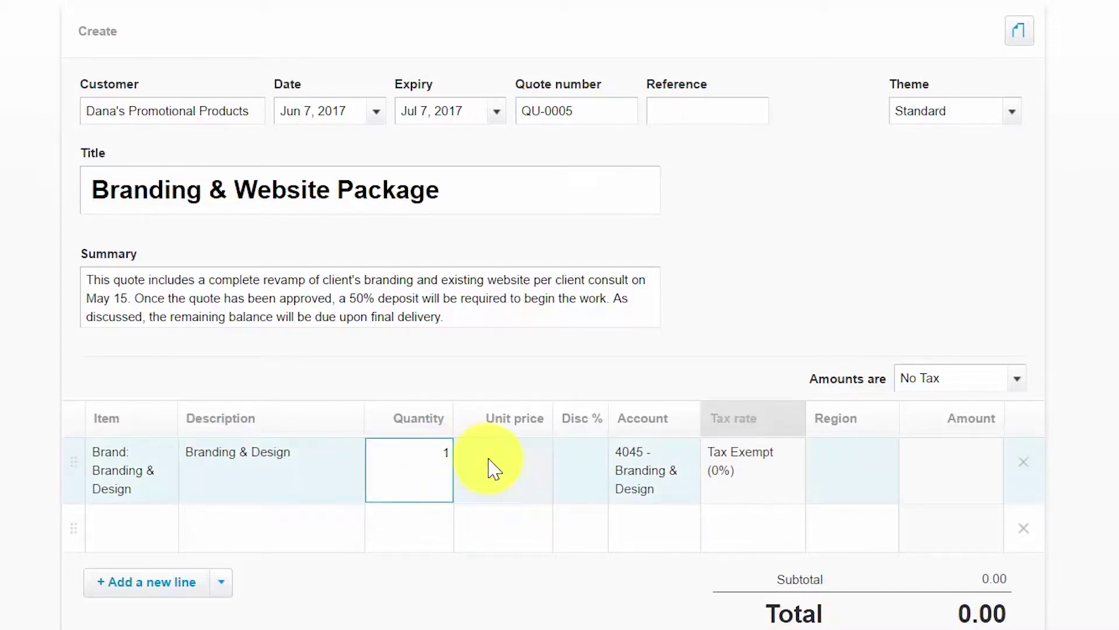
left_click(518, 462)
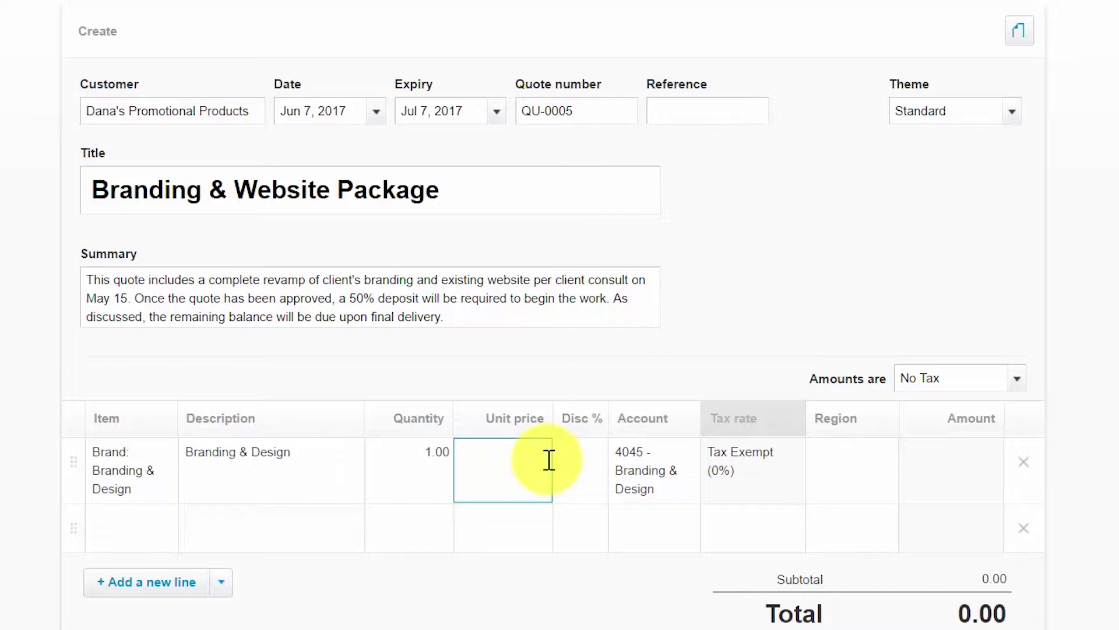
type("1000")
key("Tab")
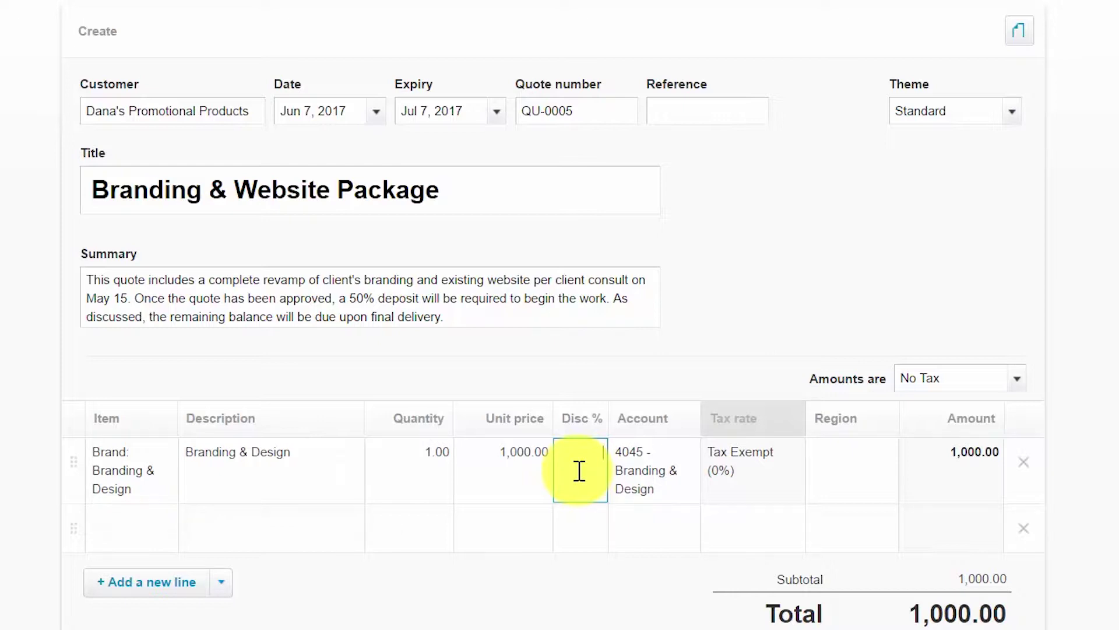
Check the revenue account options and the tax rate on the Branding & Design line
left_click(686, 467)
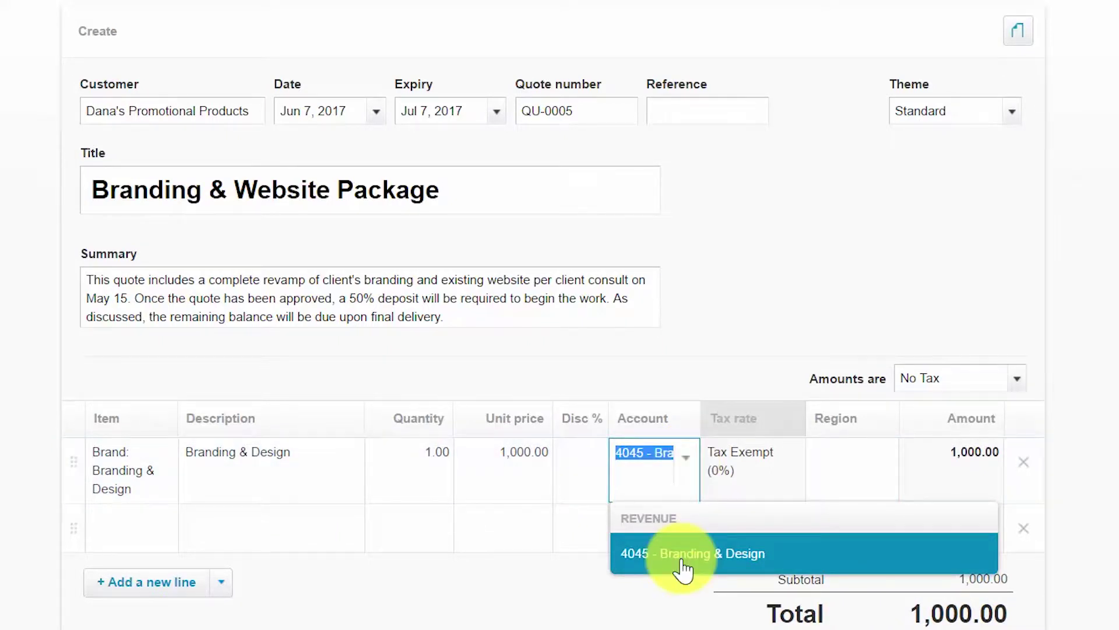
left_click(687, 466)
left_click(688, 466)
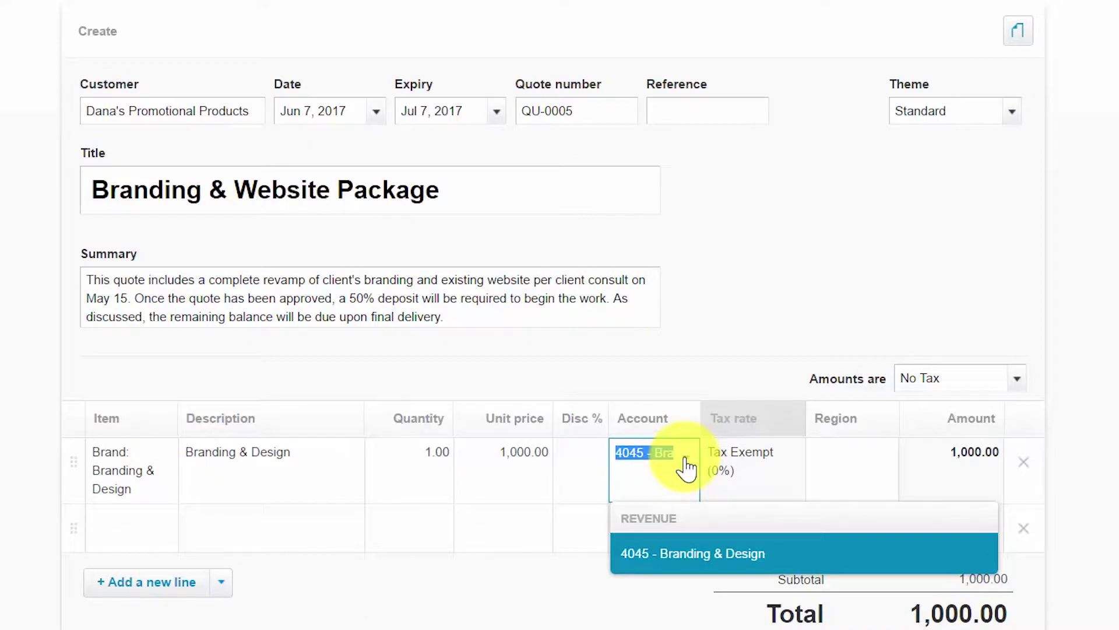
left_click(687, 466)
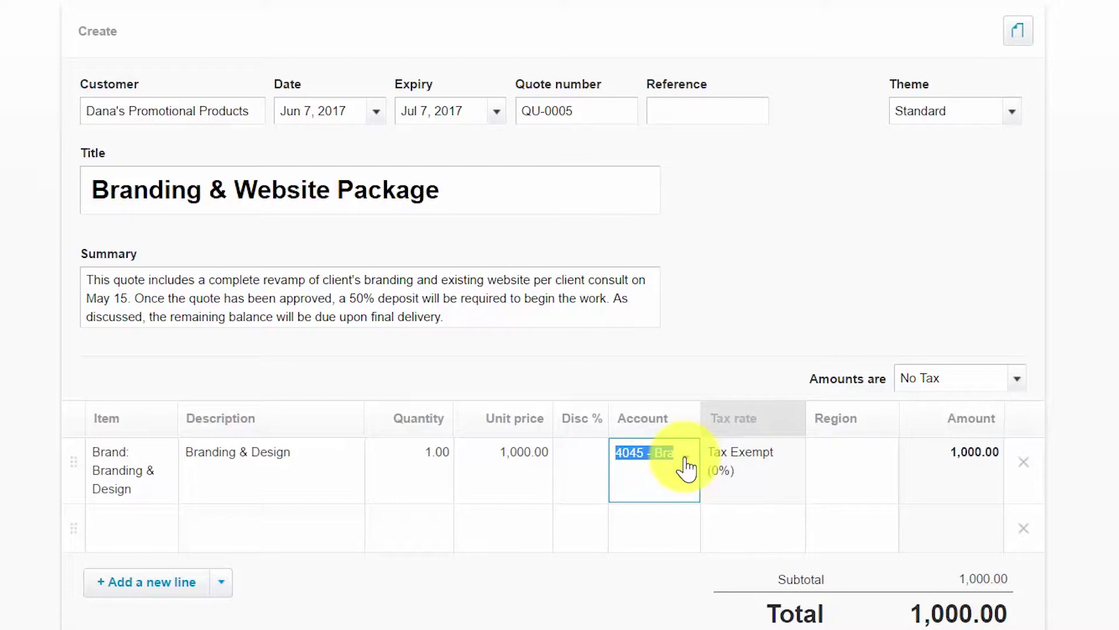
left_click(780, 474)
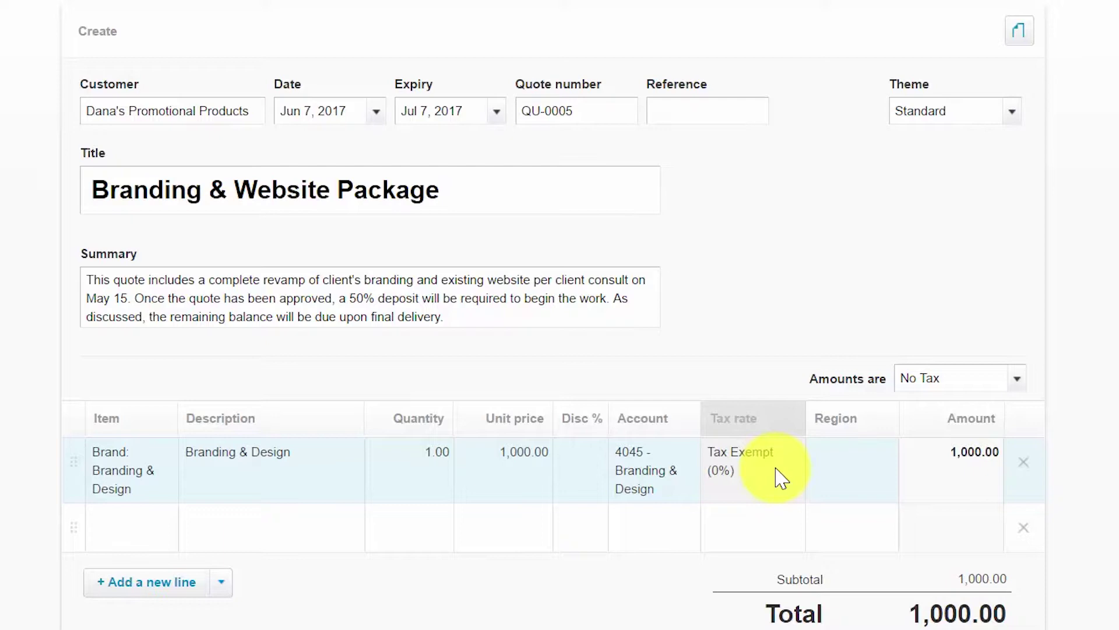
Set the region of the Branding & Design line to West
left_click(856, 463)
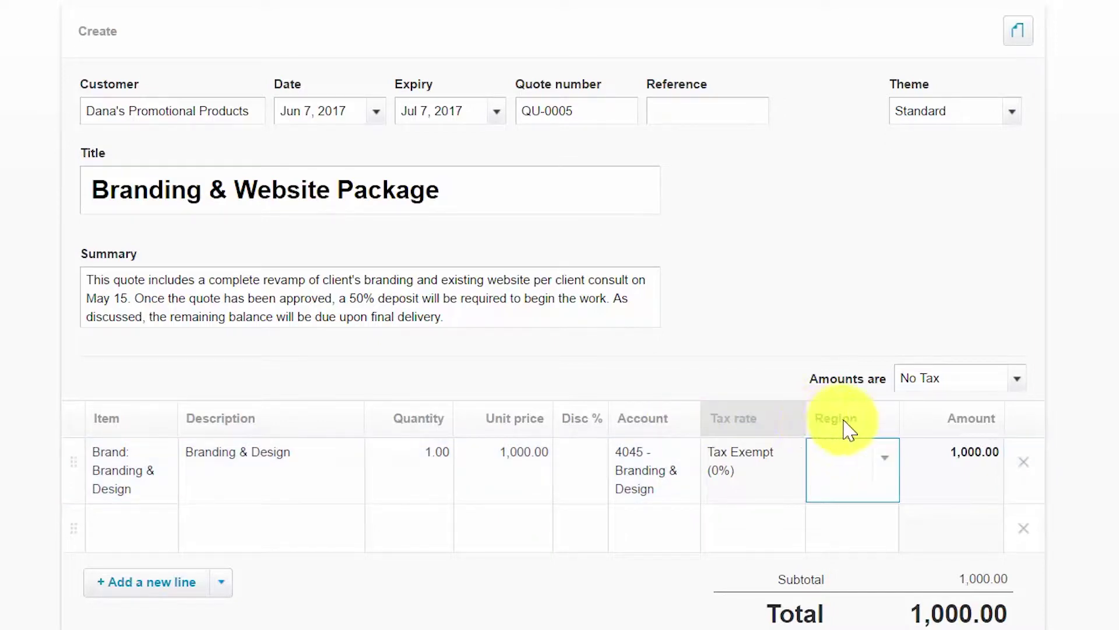
left_click(851, 430)
left_click(875, 463)
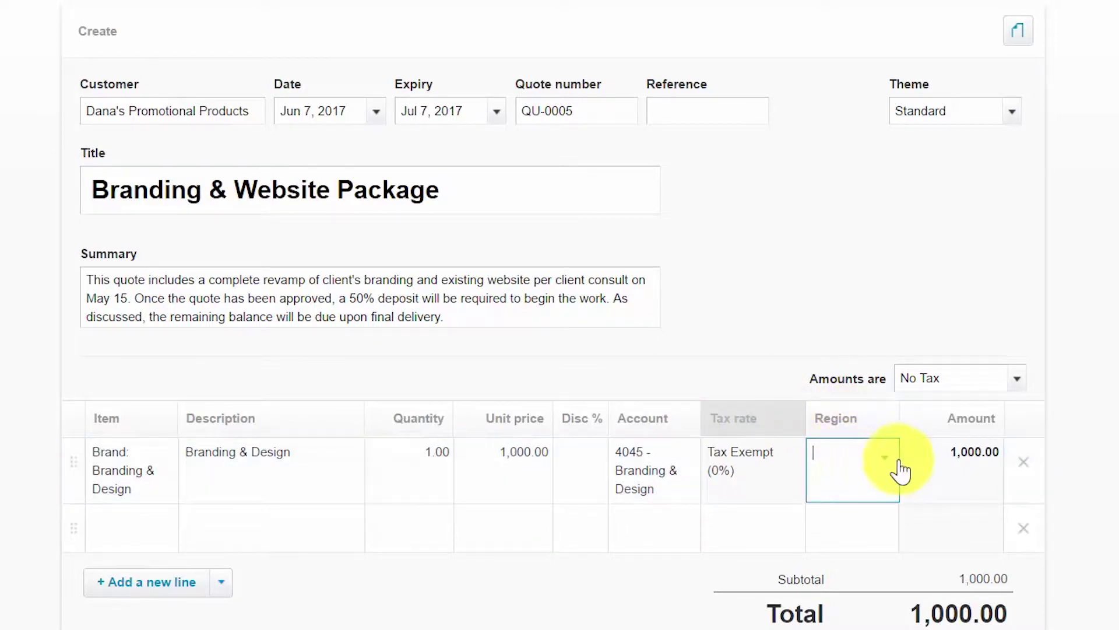
left_click(886, 460)
left_click(839, 419)
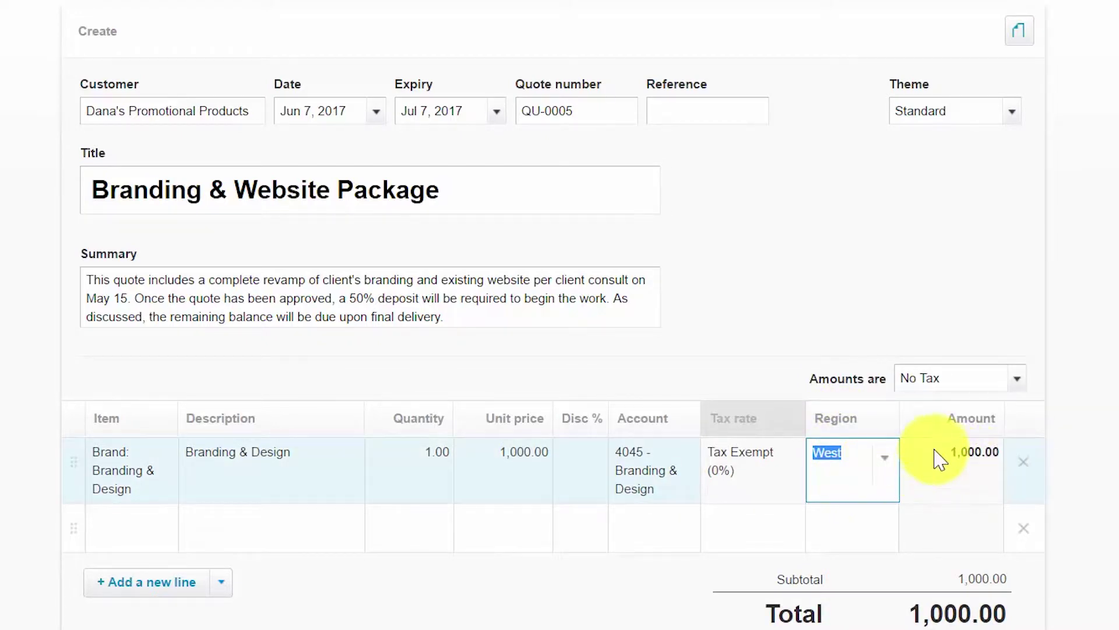
Review the tax treatment options for the quote's amounts, keeping No Tax selected
left_click(1021, 386)
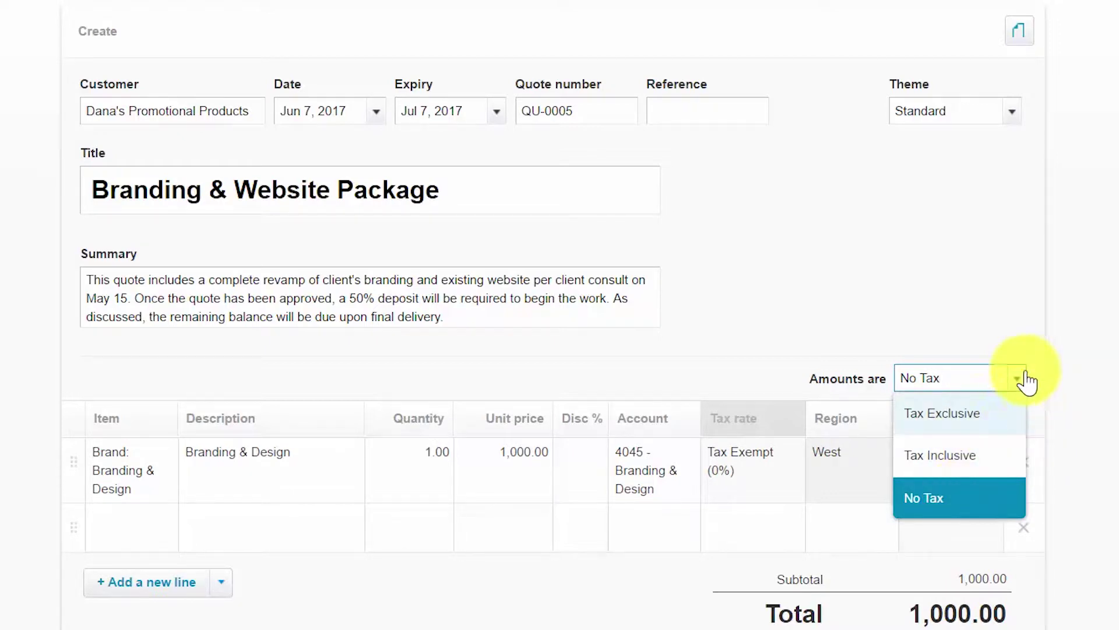
left_click(1026, 346)
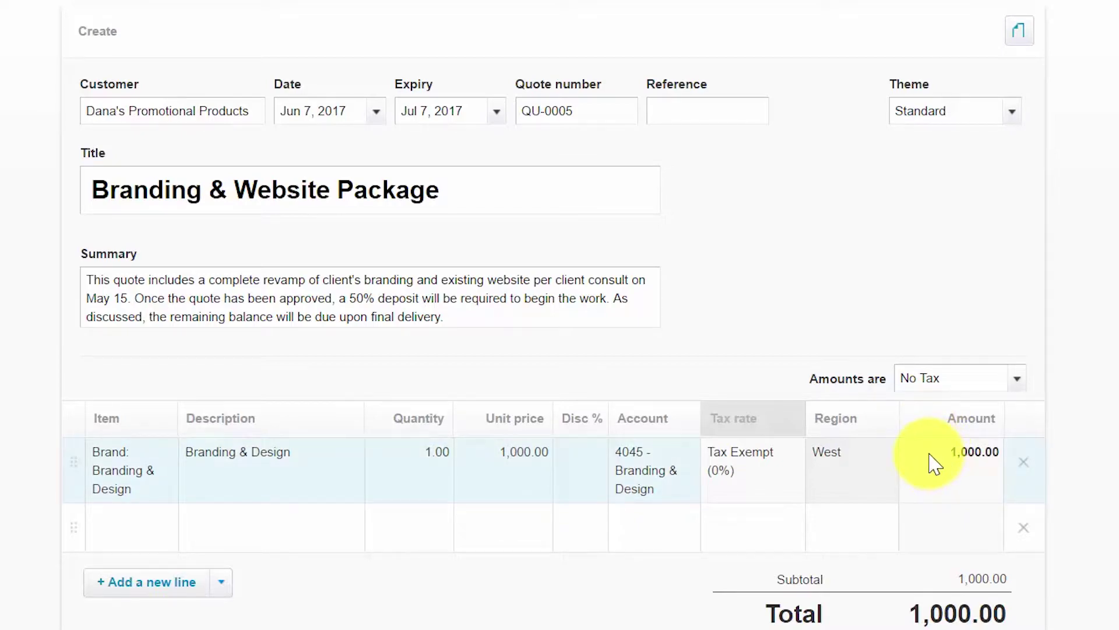
scroll(933, 463, "down", 3)
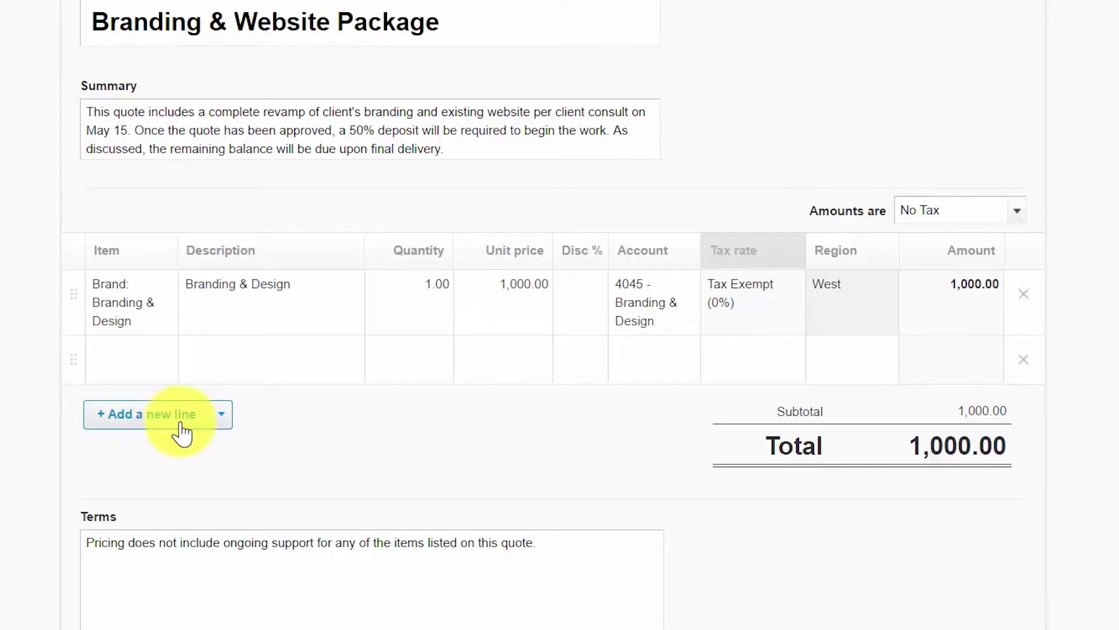
Check the quote's terms about ongoing support and display the available ways to save the quote
scroll(186, 434, "down", 3)
left_click(101, 402)
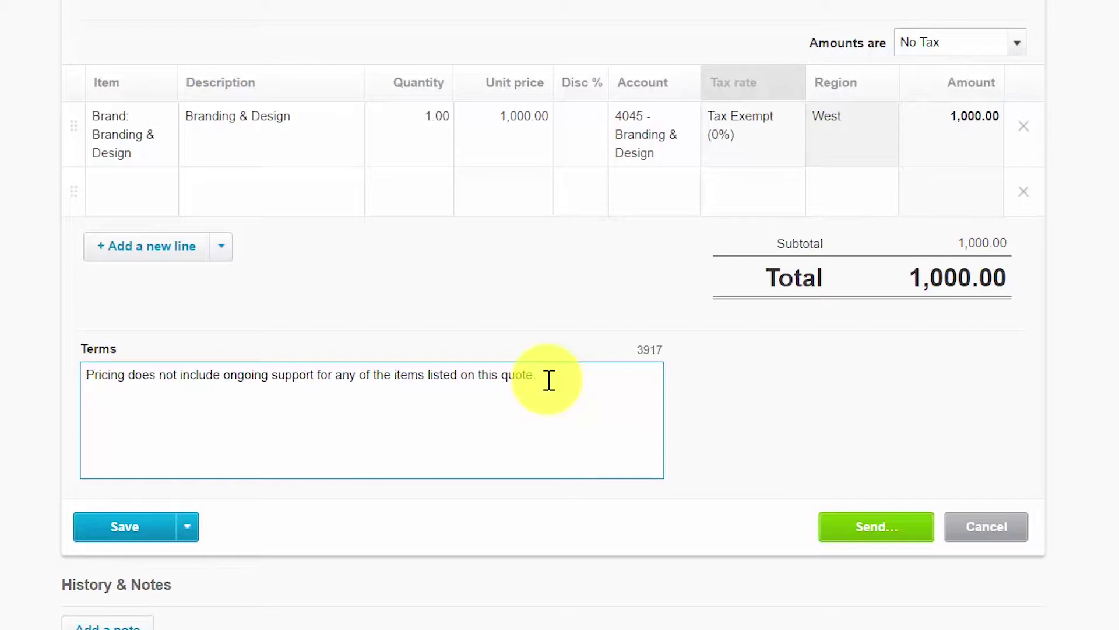
scroll(435, 522, "down", 3)
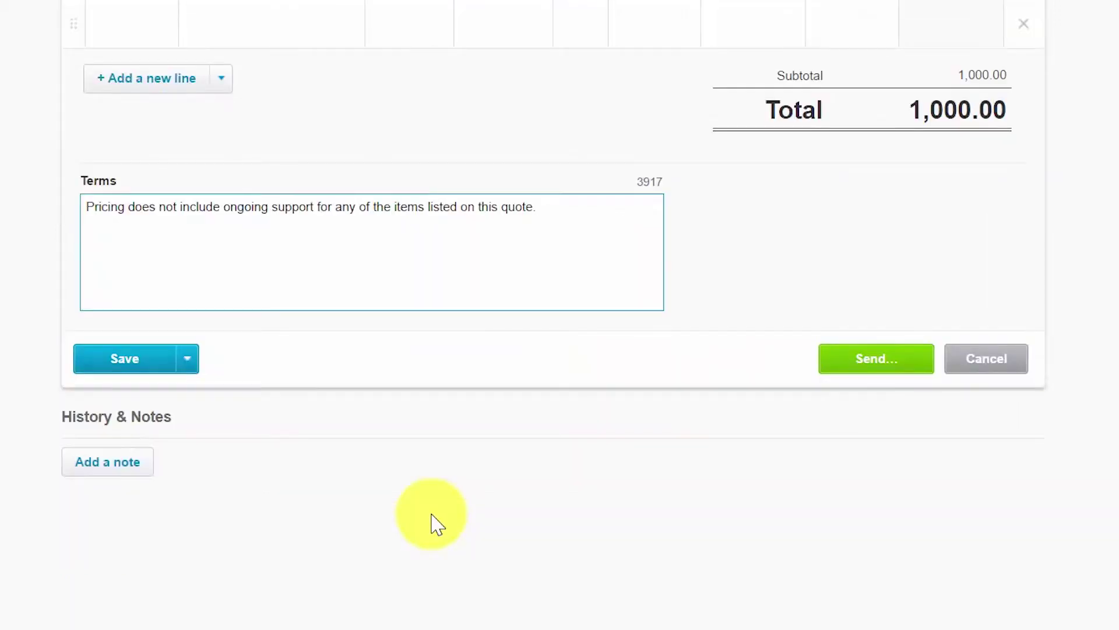
scroll(443, 357, "down", 1)
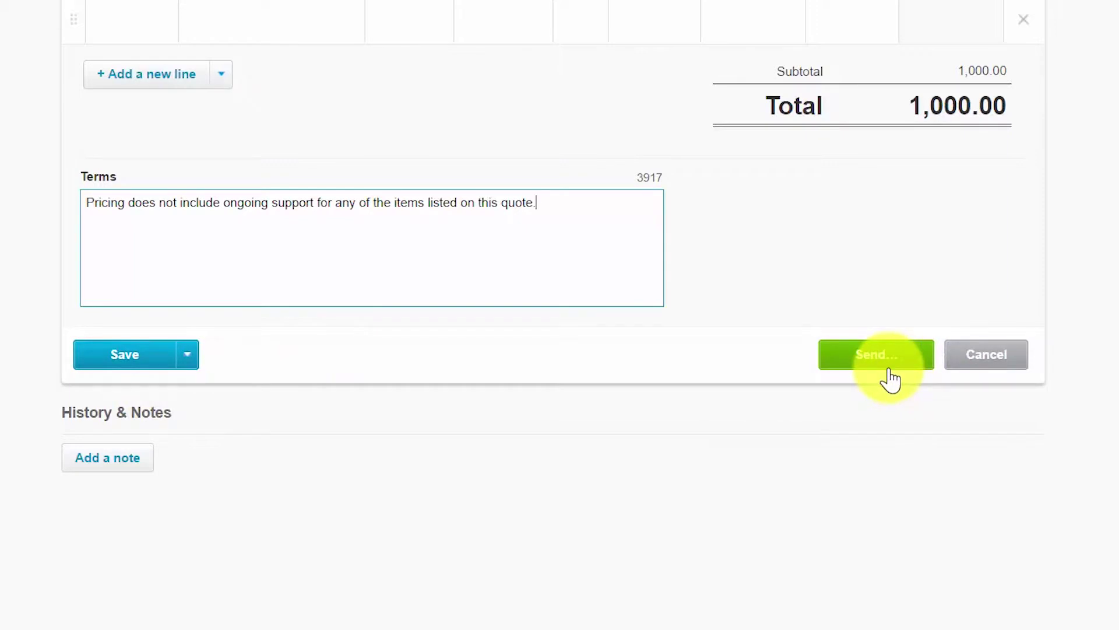
left_click(189, 358)
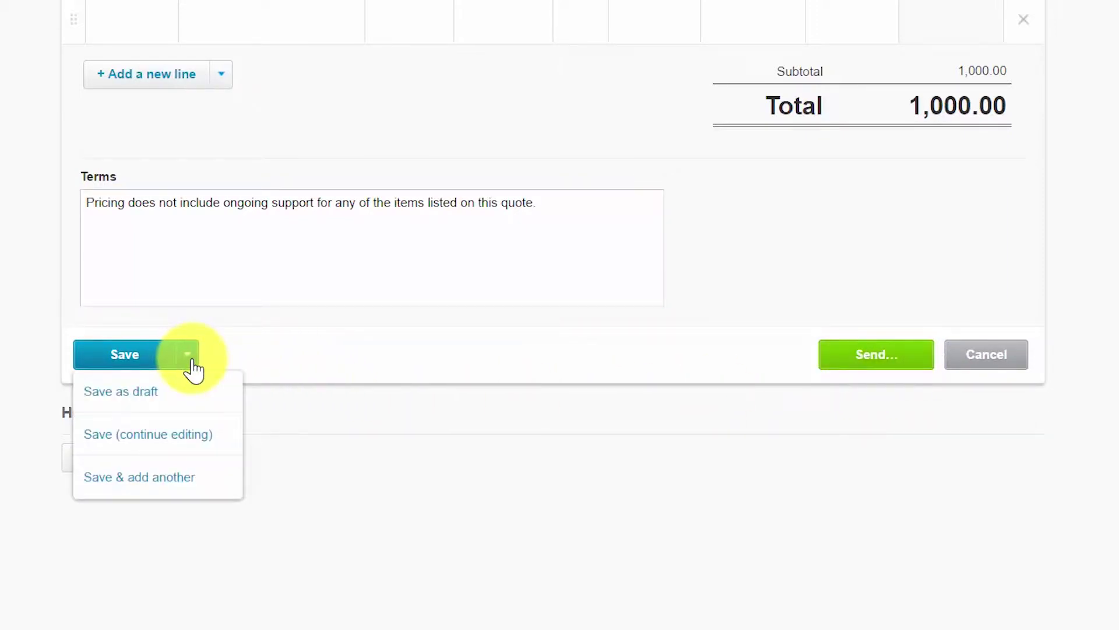
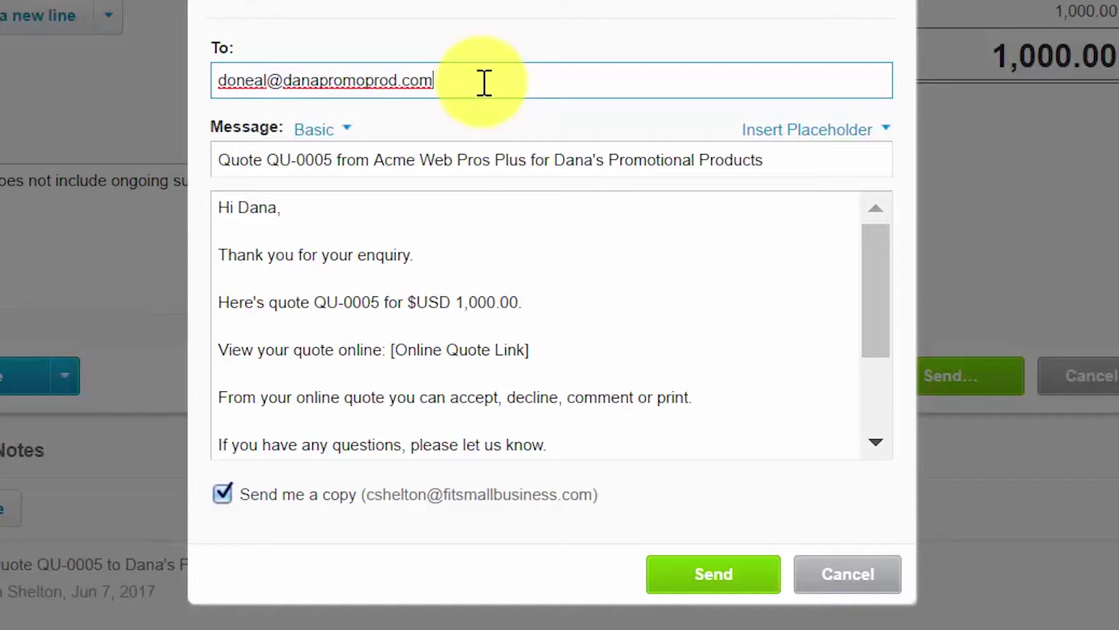
Add a semicolon after the recipient's e-mail address and review the quote e-mail's subject, message text and online quote link
type(";")
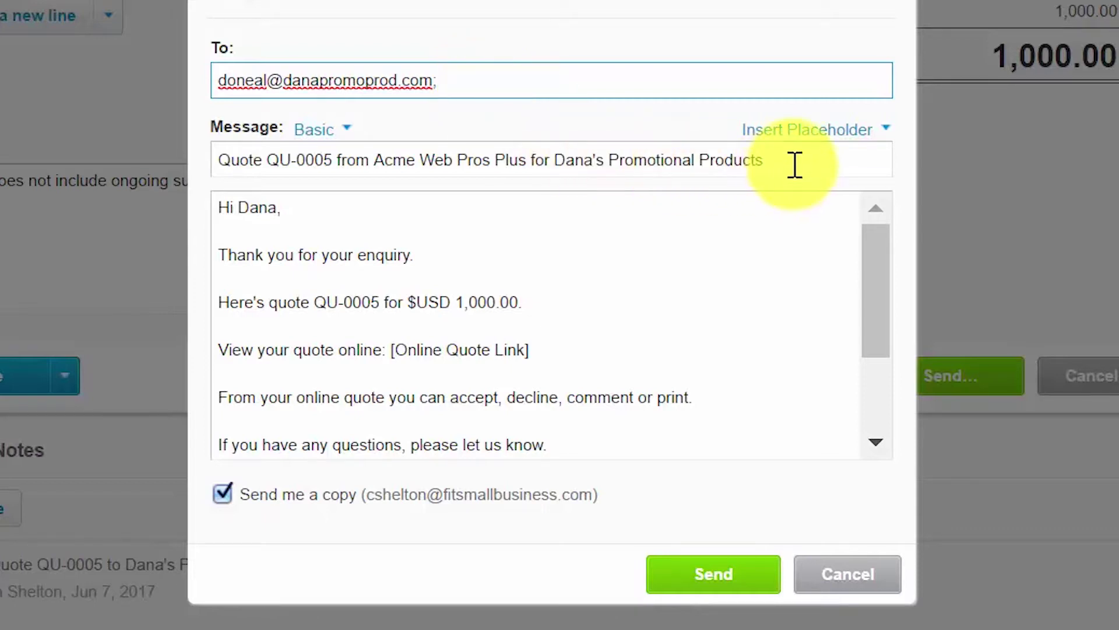
left_click_drag(794, 165, 170, 163)
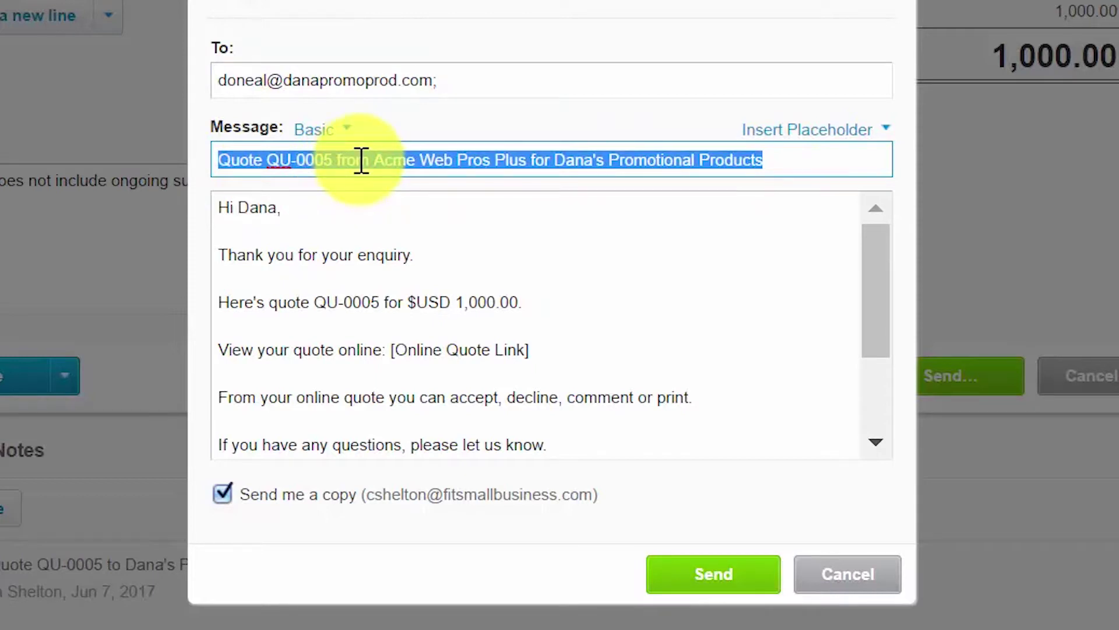
left_click(809, 167)
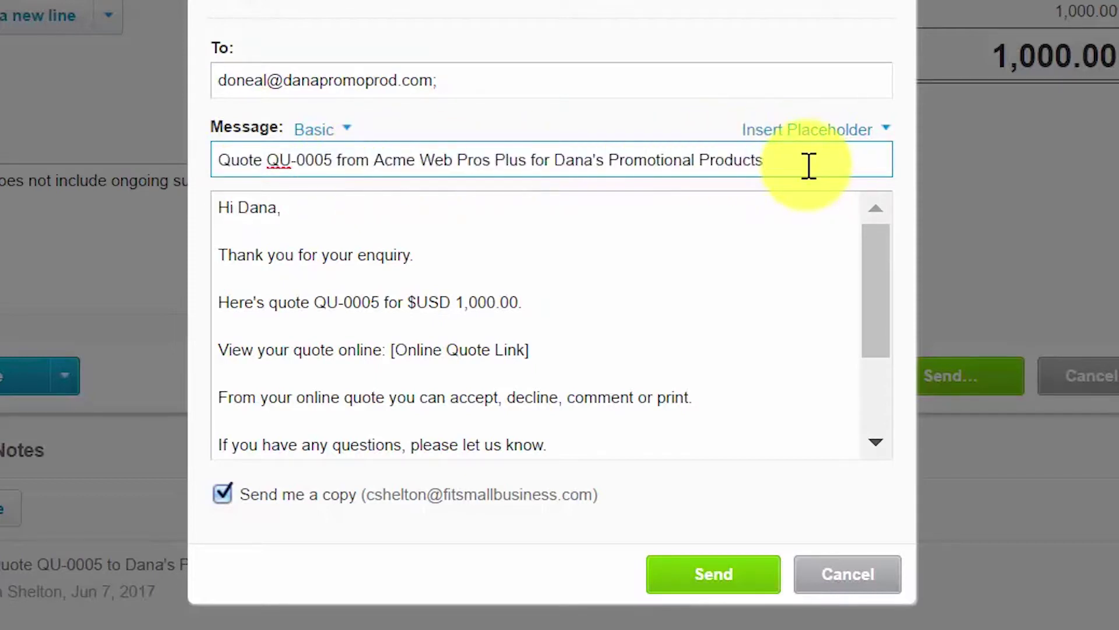
left_click(762, 315)
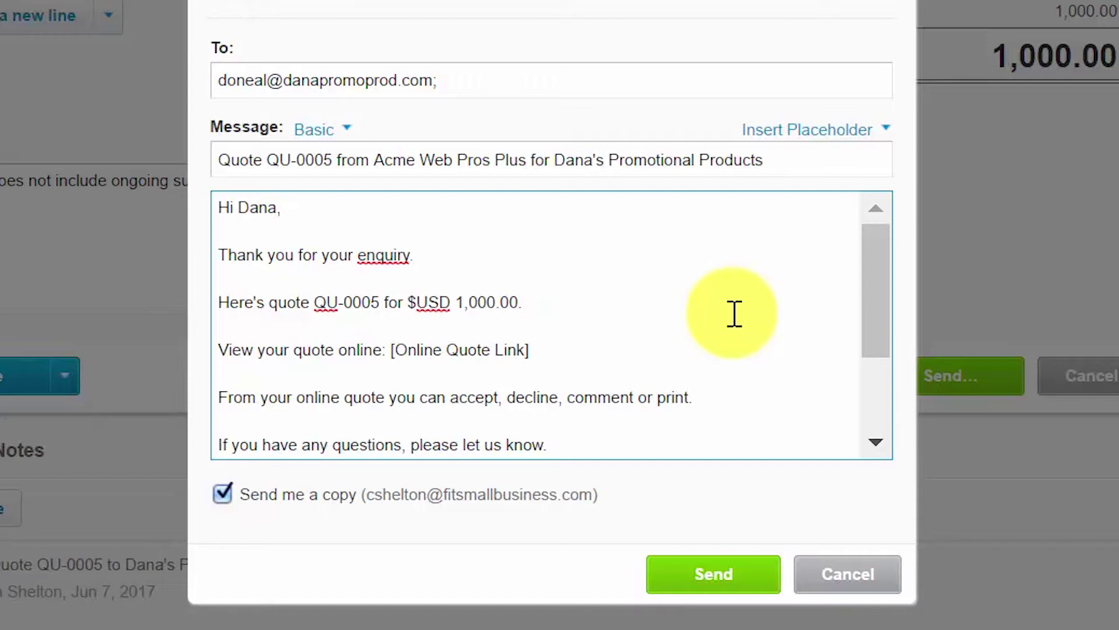
left_click_drag(554, 350, 363, 350)
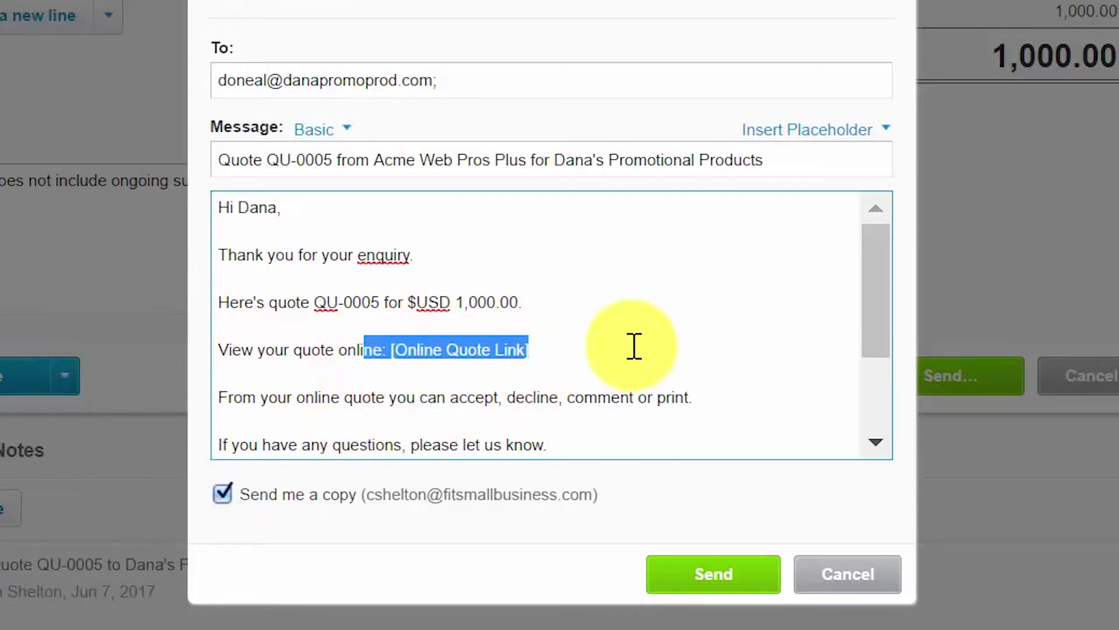
left_click(634, 346)
scroll(652, 399, "down", 2)
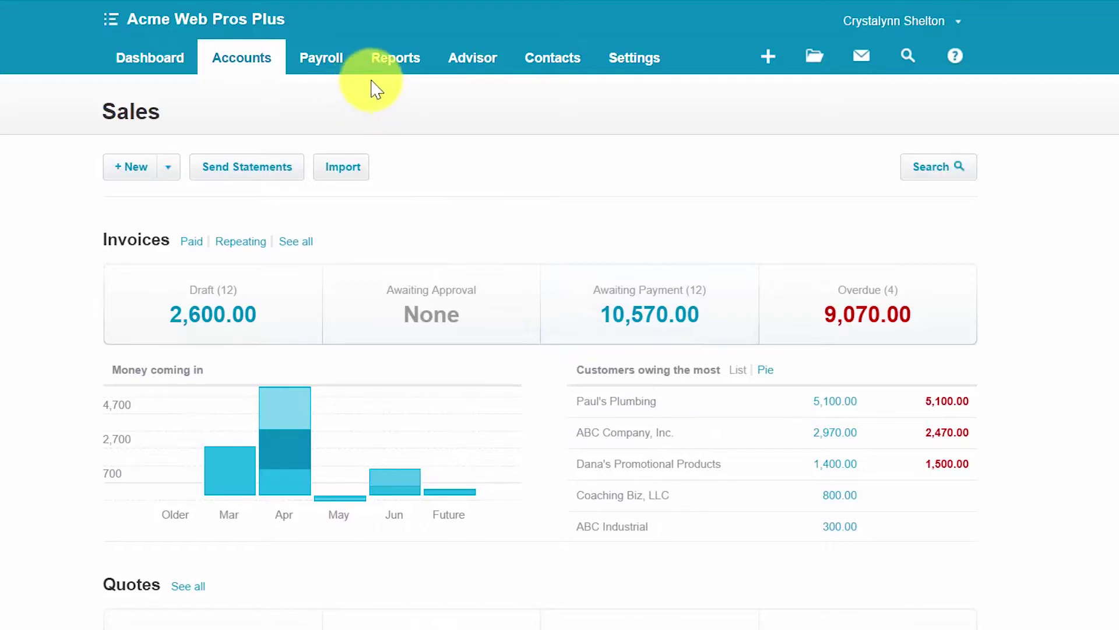
Go to the sales overview, list the sent quotes and open the 1,500.00 quote for Dana's Promotional Products
left_click(266, 69)
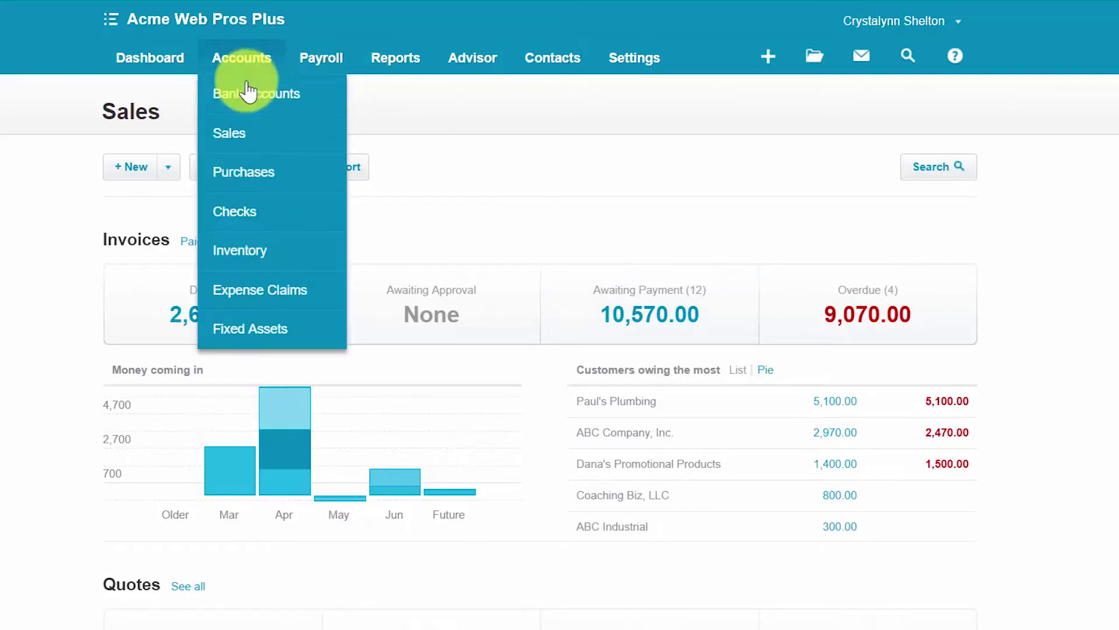
left_click(236, 140)
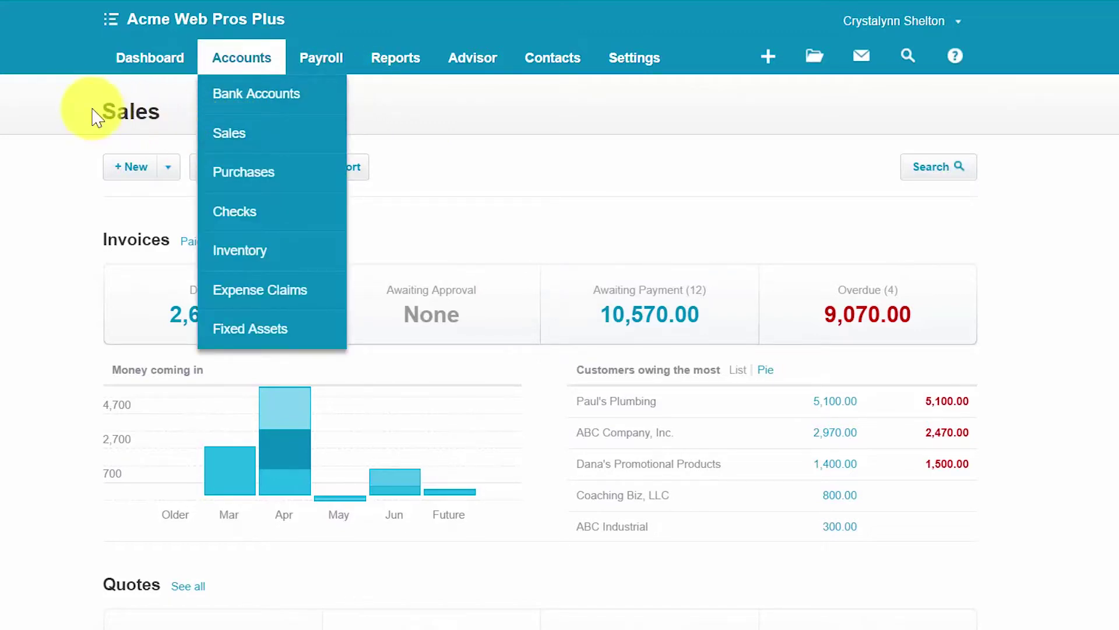
scroll(110, 408, "down", 2)
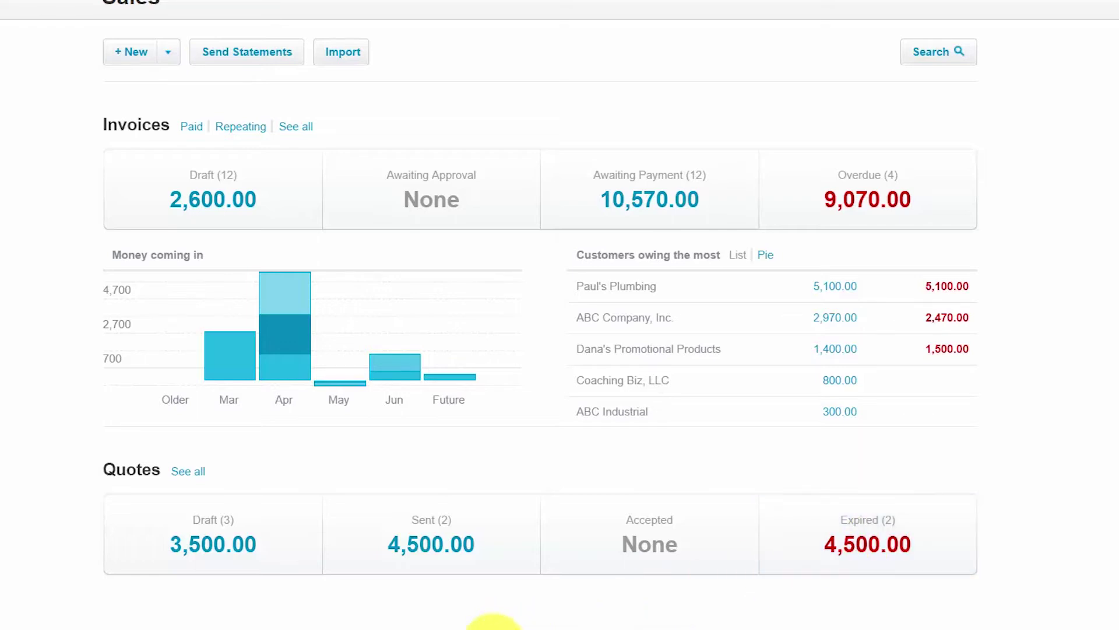
left_click(443, 558)
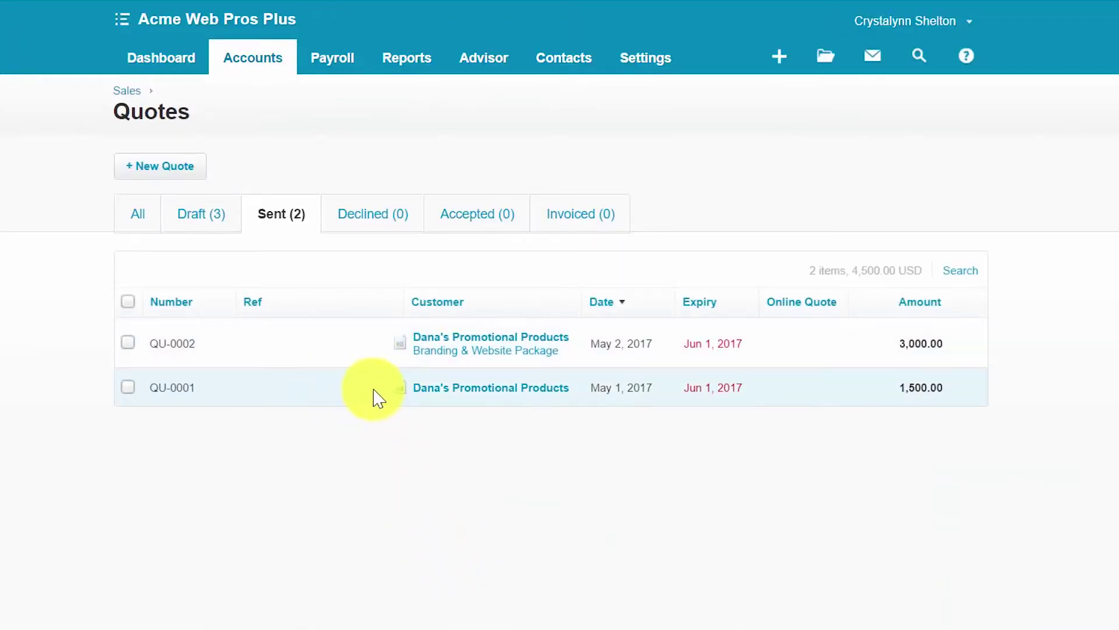
left_click(453, 388)
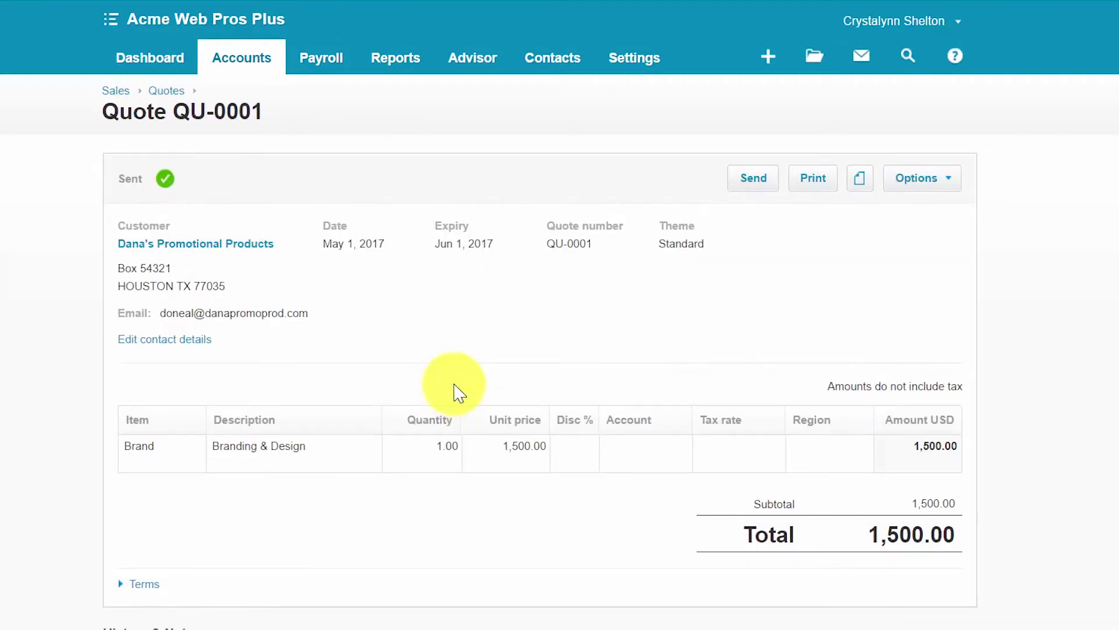
Start copying the quote's contents and try the Quote, Invoice, Purchase Order and Bill targets in turn, ending on Bill
left_click(954, 188)
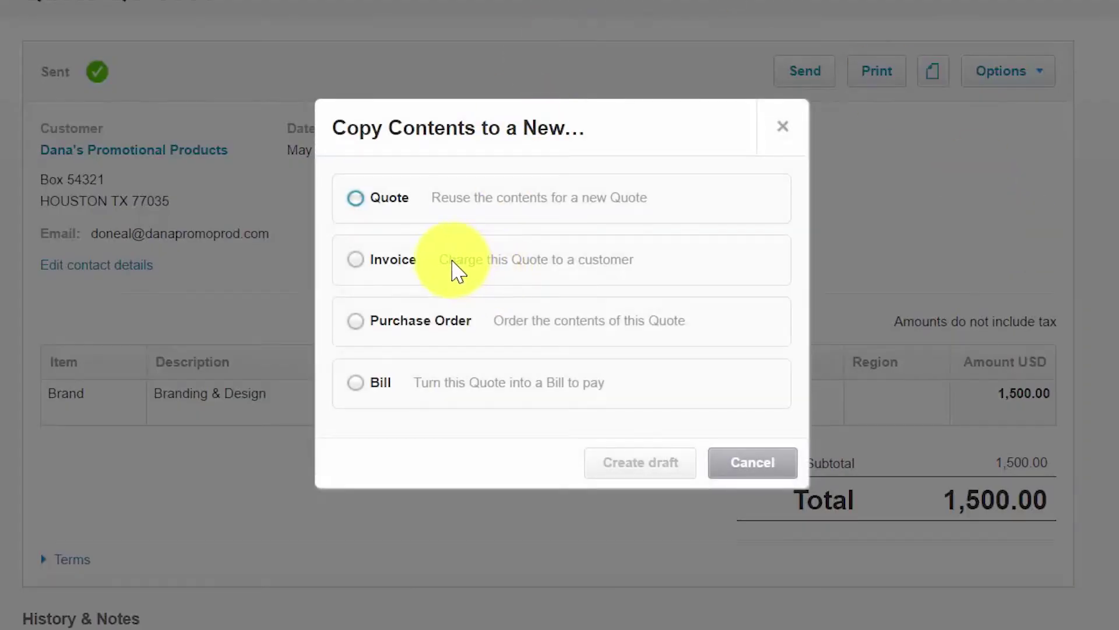
left_click(356, 198)
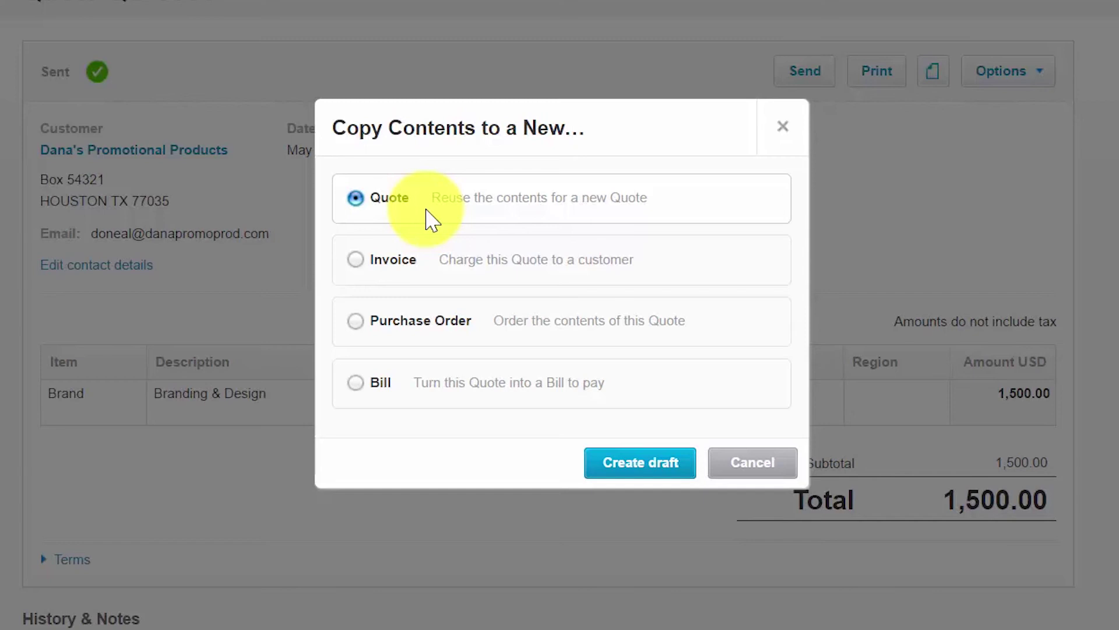
left_click(357, 260)
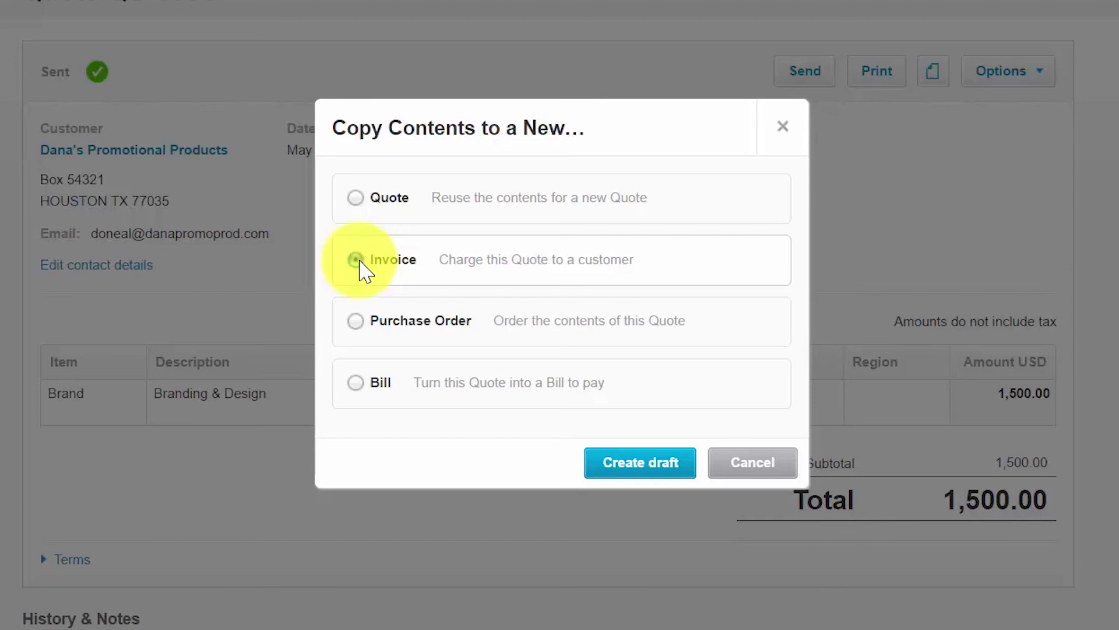
left_click(363, 329)
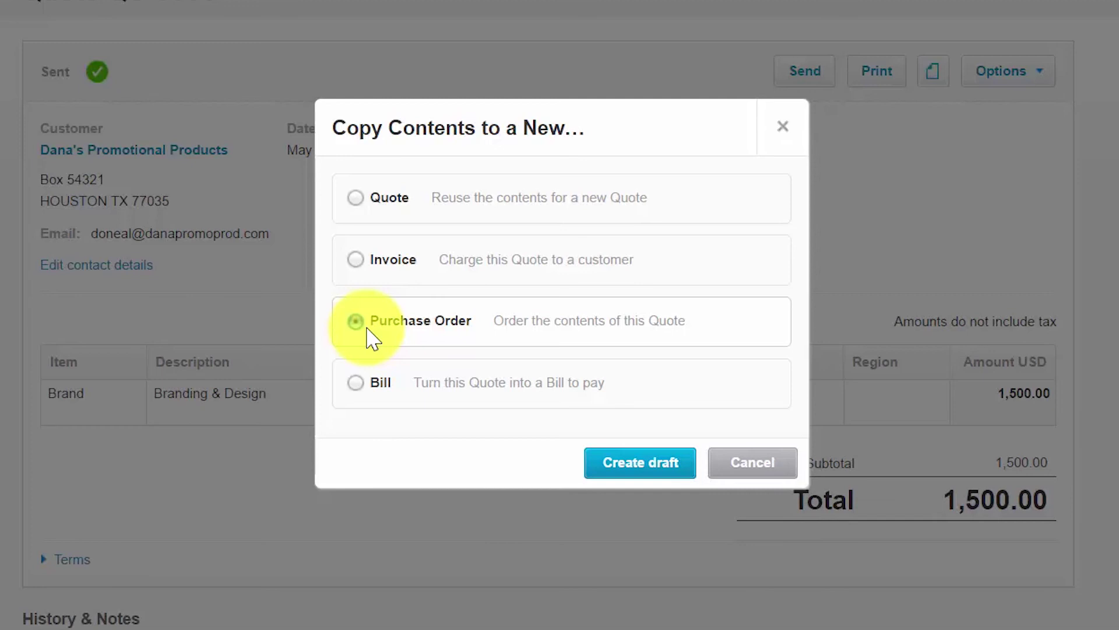
left_click(366, 383)
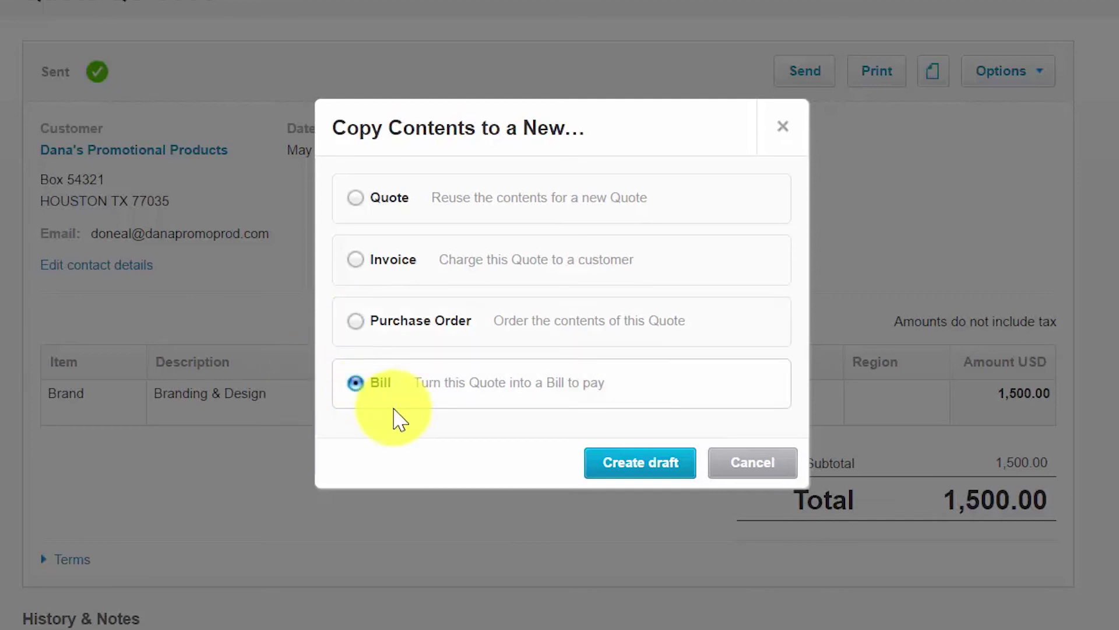